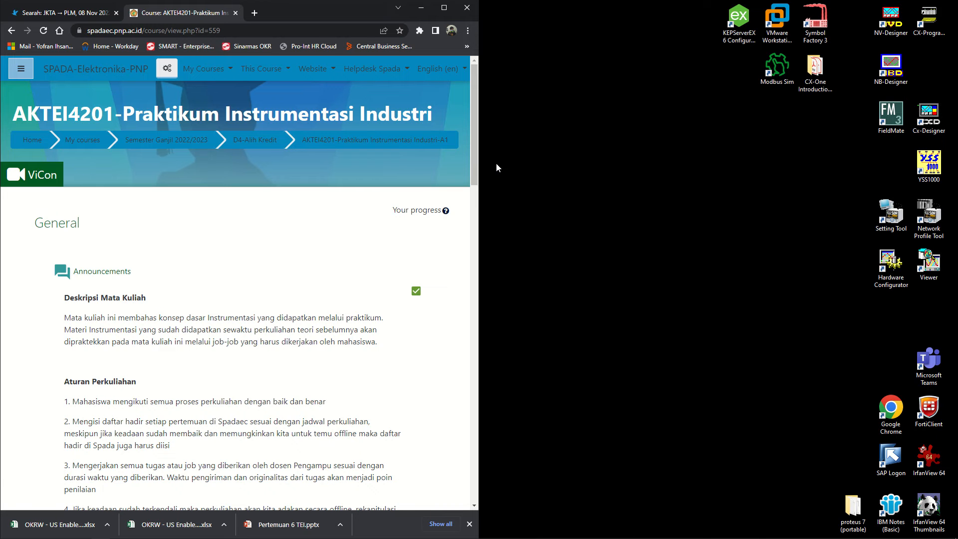
Read the Topic 3 voltage divider assignment on the course page, including the R1 and R2 value requirements
left_click_drag(472, 153, 448, 396)
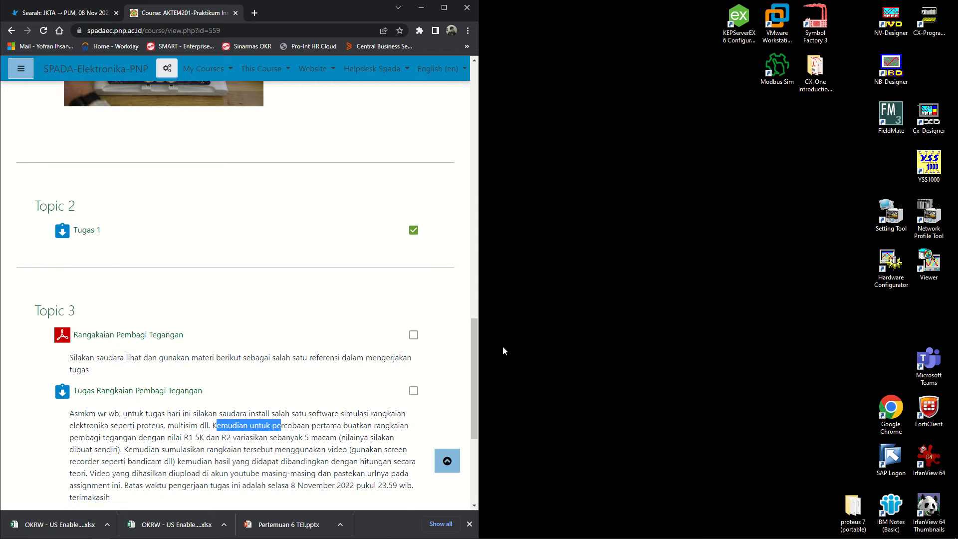
left_click_drag(474, 335, 475, 362)
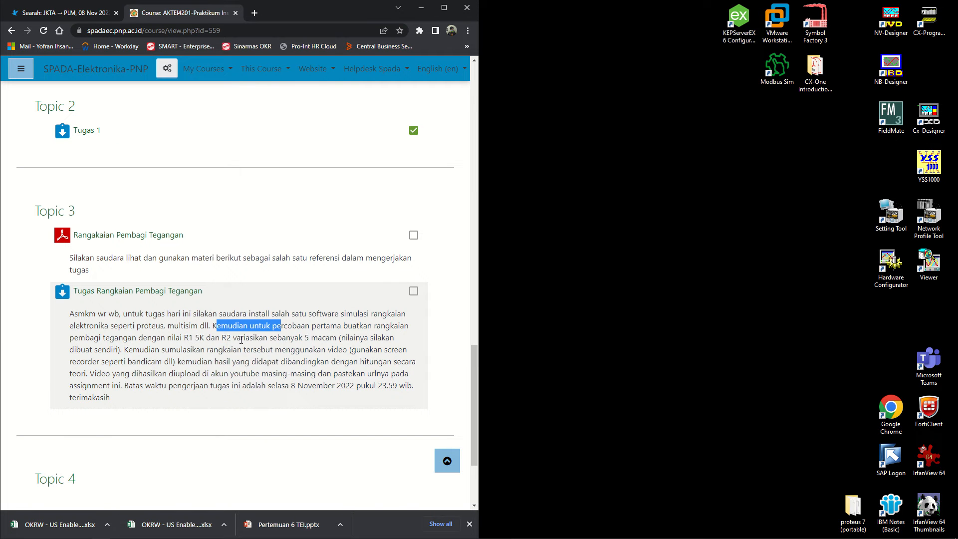
left_click(338, 339)
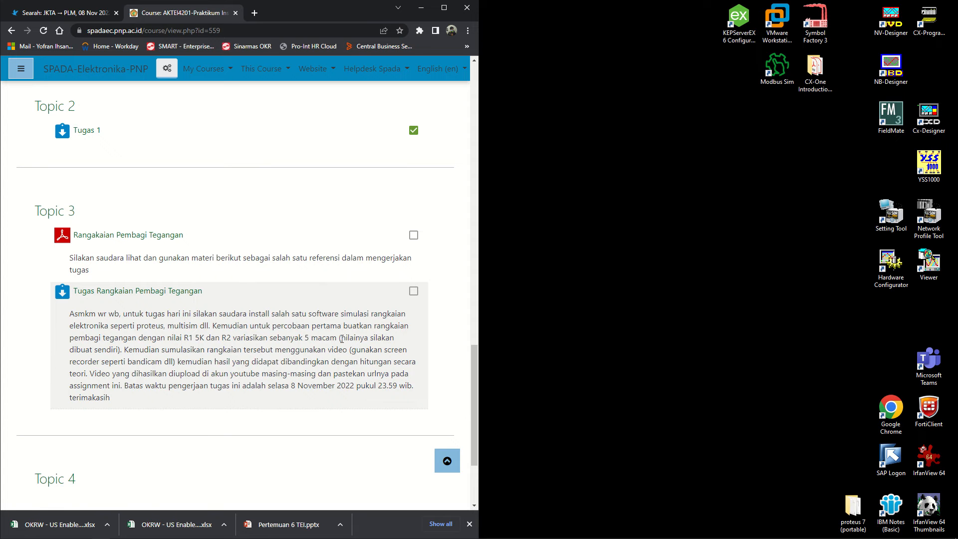
left_click_drag(342, 338, 356, 339)
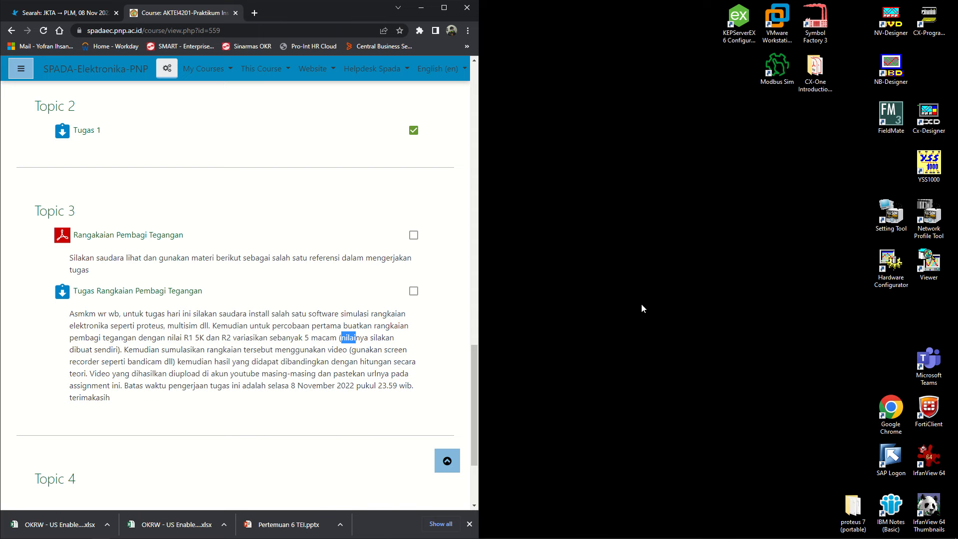
Switch from the browser to ISIS Professional, declining to view the sample designs and to renew the USC online
left_click(426, 9)
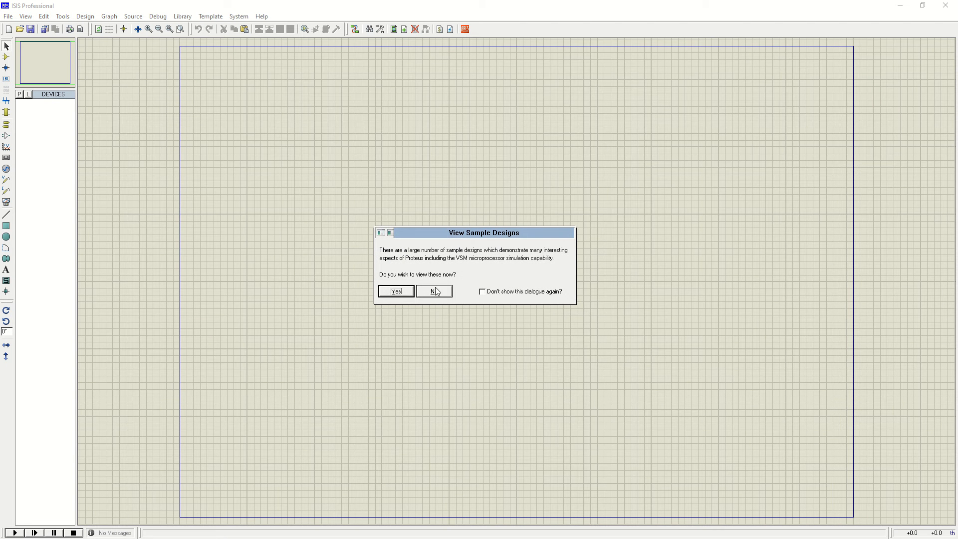
left_click(481, 292)
left_click(450, 294)
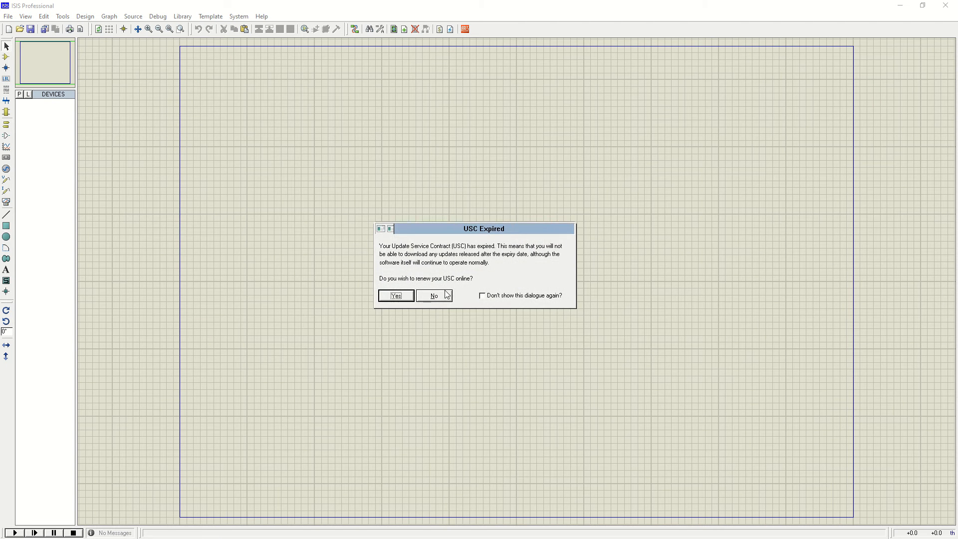
left_click(446, 297)
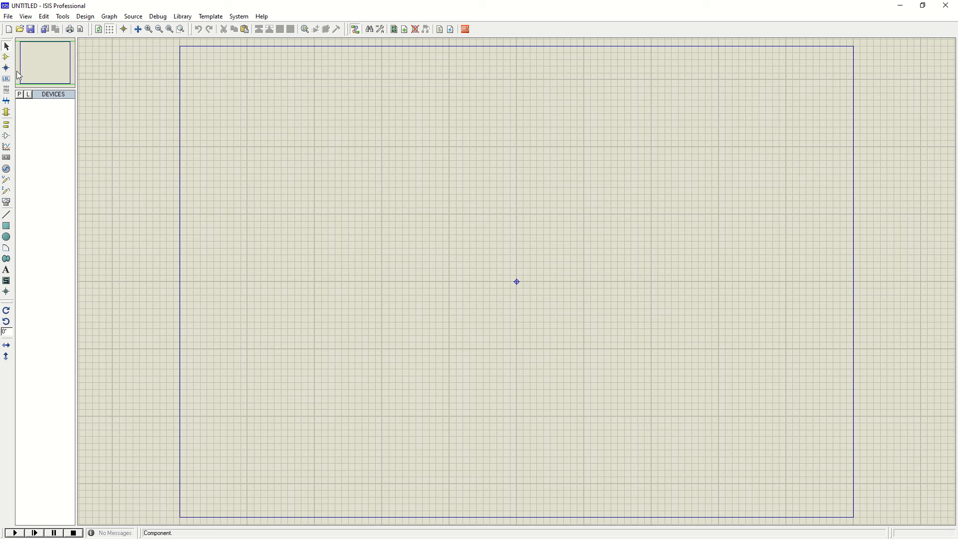
Search the device library for "resistor 5k" and limit the results to the Resistors category
left_click(19, 94)
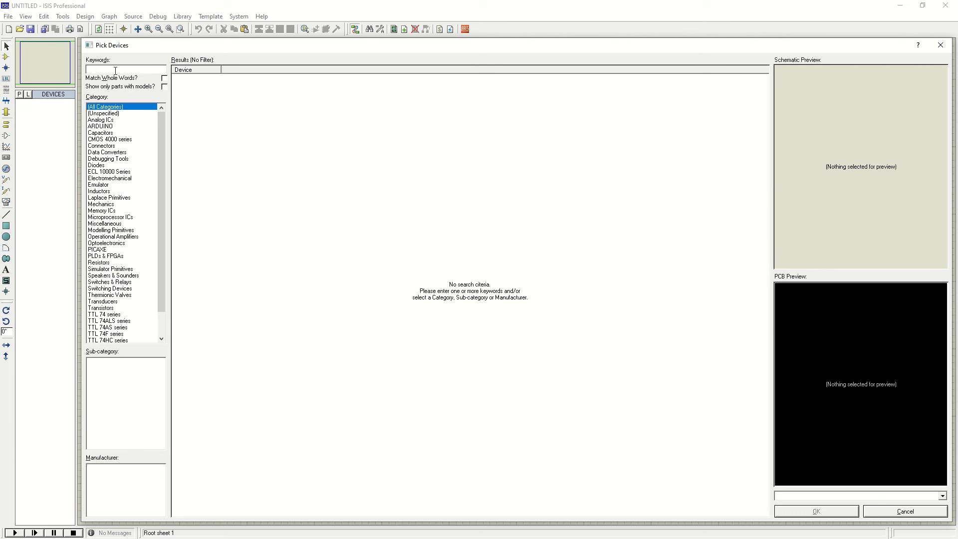
type("resistor")
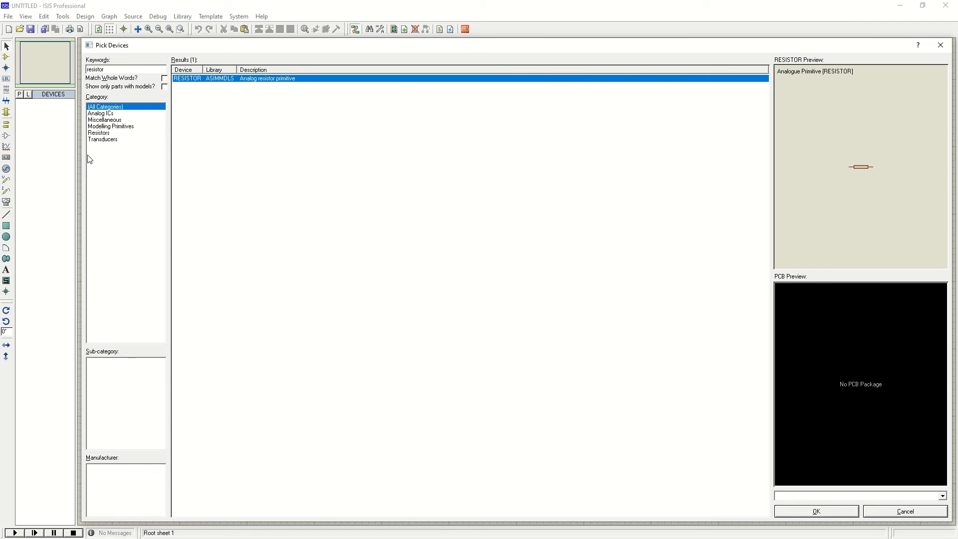
left_click(100, 114)
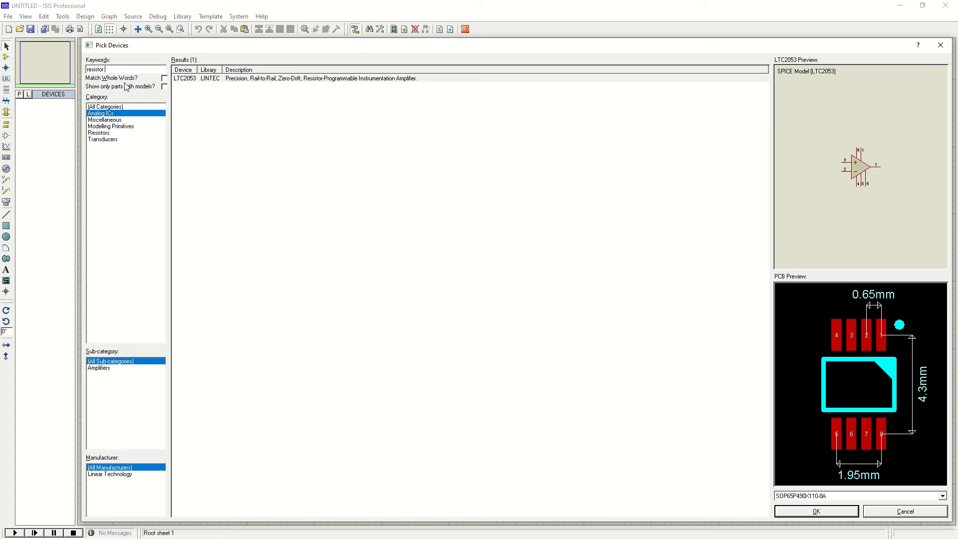
type("5k")
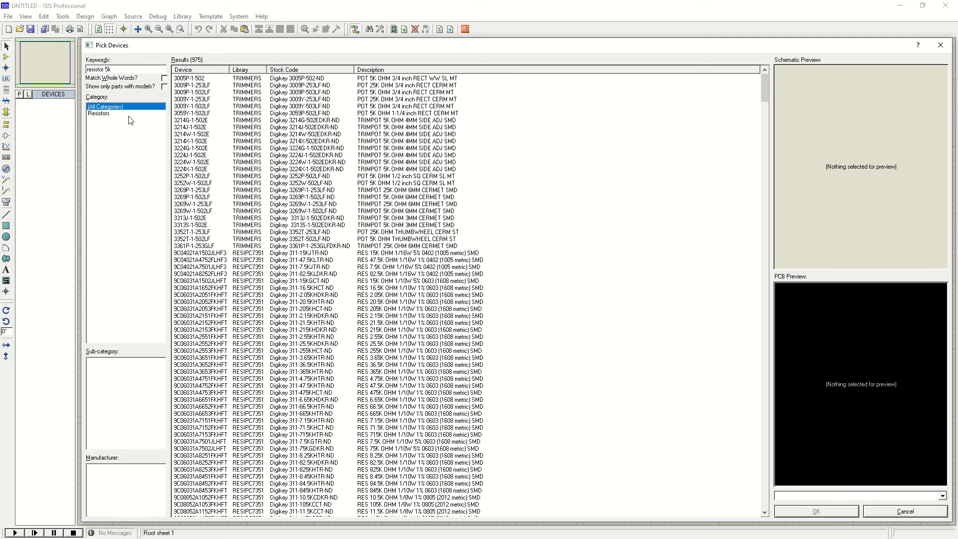
left_click(112, 113)
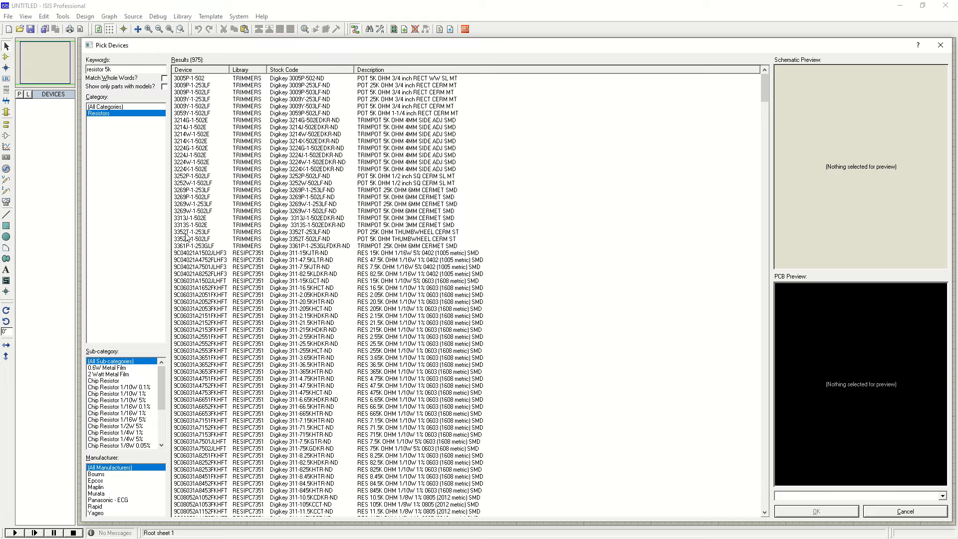
Search for "resistor 5" among 10 Watt Wirewound resistors and add the 10WATT51R to the device list
left_click(116, 70)
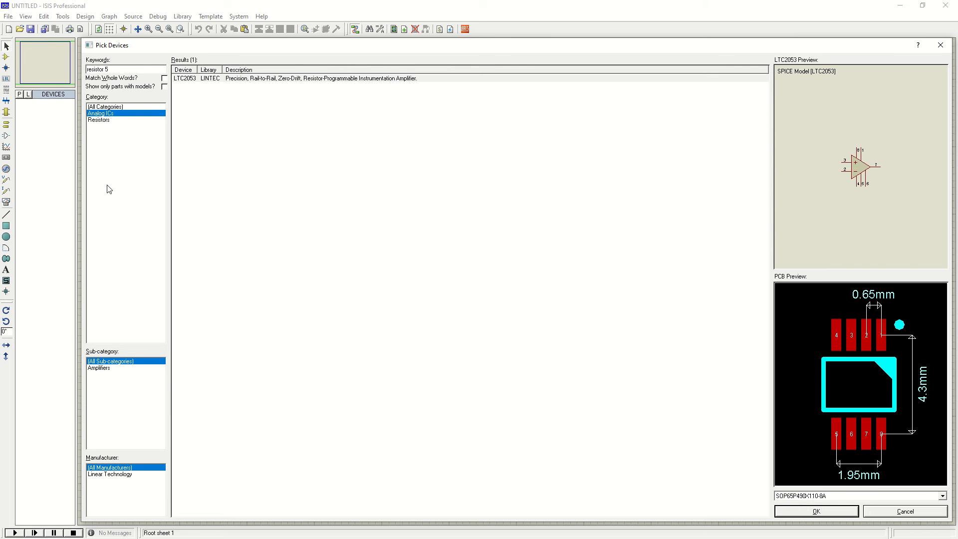
left_click(106, 121)
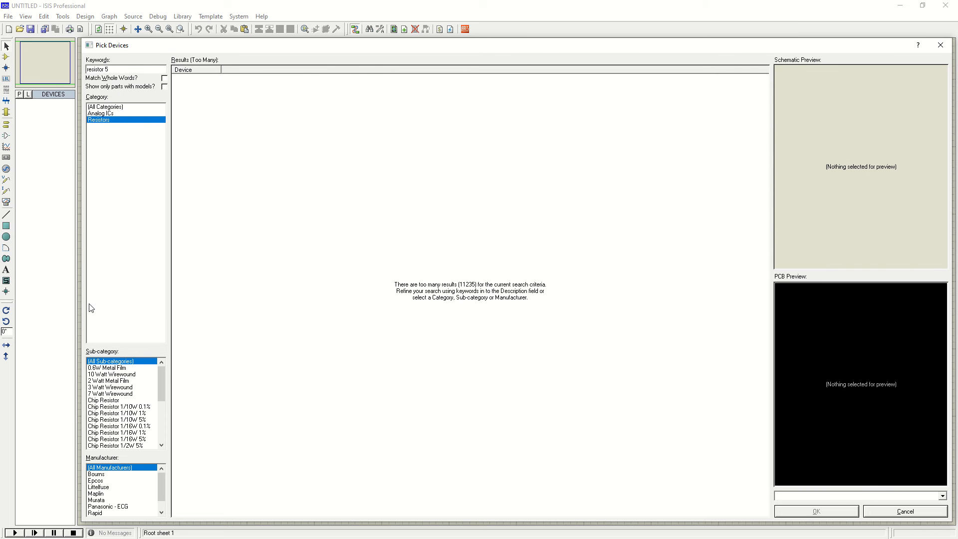
left_click(118, 406)
left_click(109, 400)
left_click(106, 381)
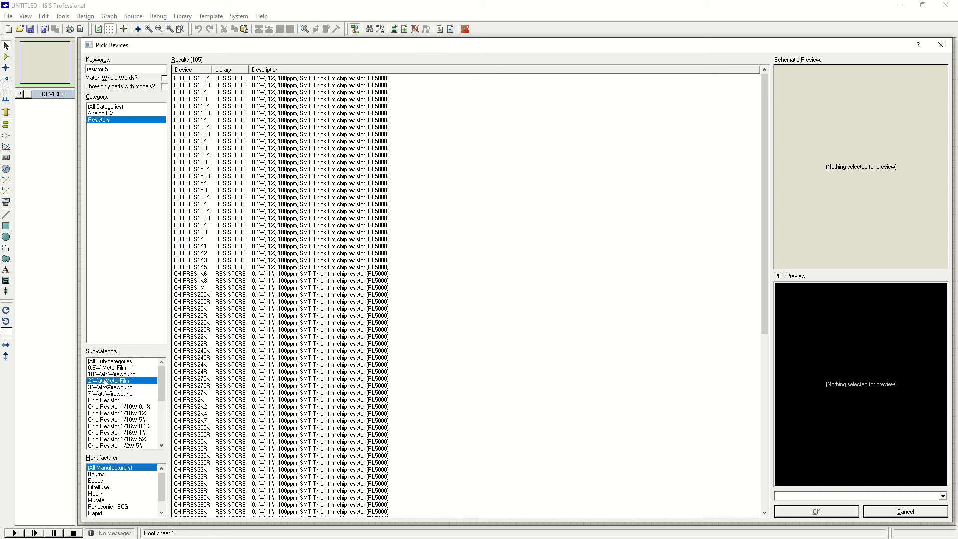
left_click(107, 374)
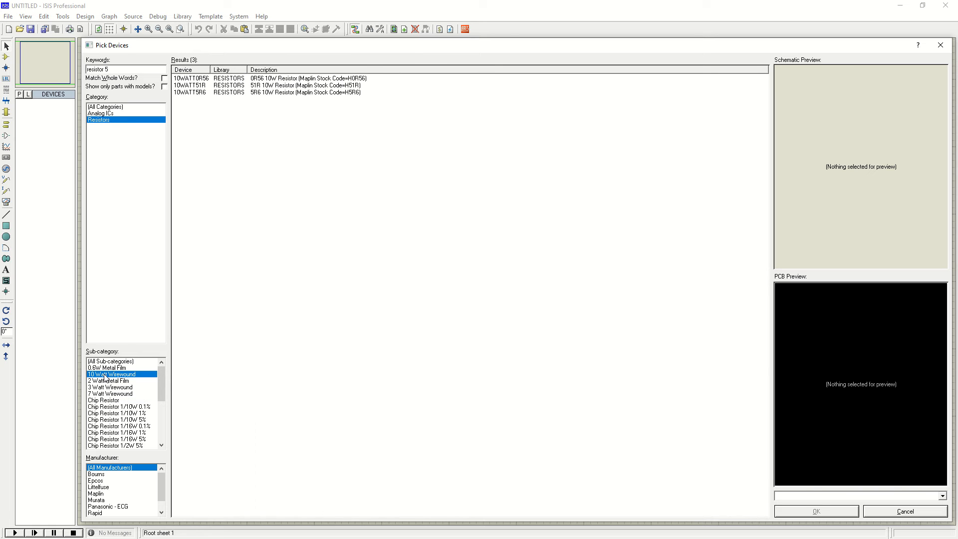
double_click(240, 87)
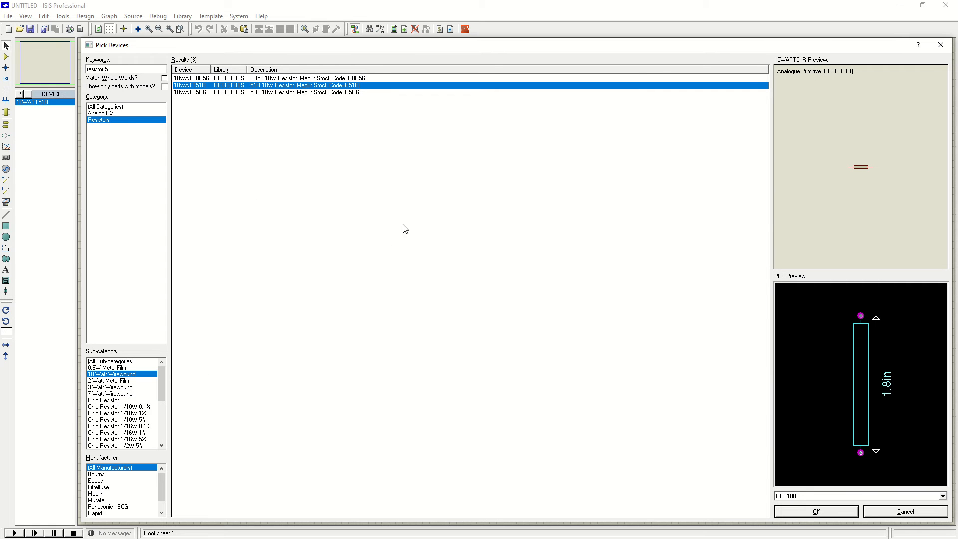
Examine the other 10 Watt Wirewound parts and the 3 Watt, 7 Watt and Chip Resistor sub-categories for a suitable resistor
left_click(251, 93)
left_click(244, 79)
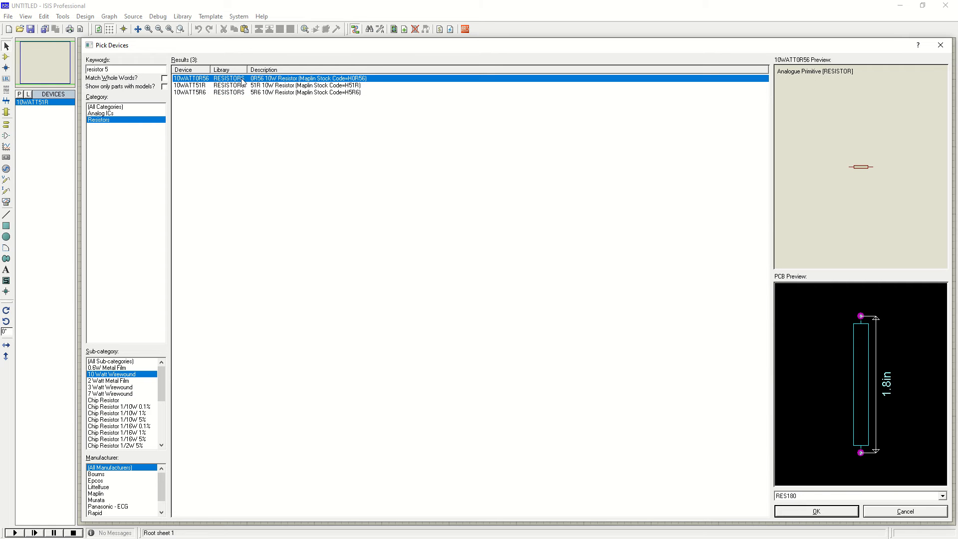
left_click(114, 387)
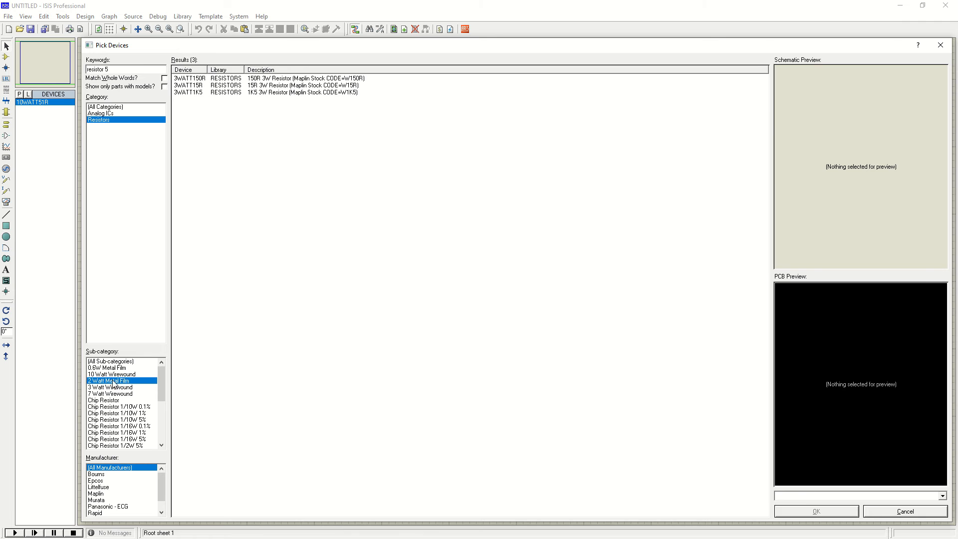
left_click(114, 393)
left_click(112, 401)
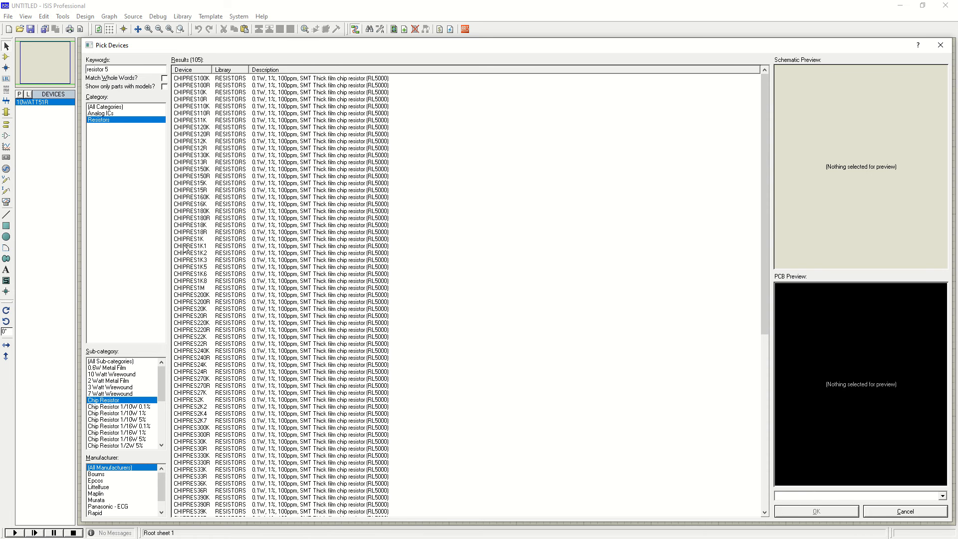
left_click(196, 107)
left_click(203, 99)
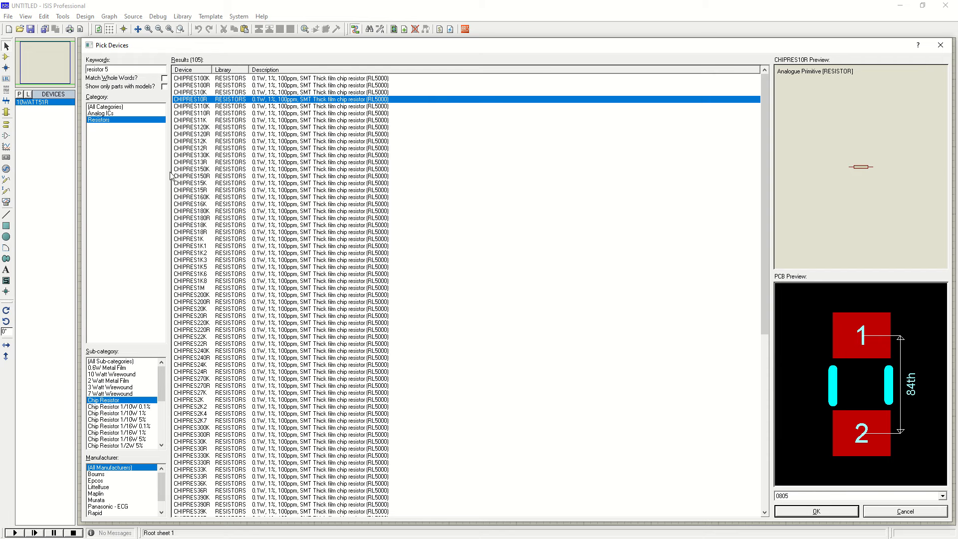
Change the device search to "resistor 5k" and show the results from all categories
left_click(112, 71)
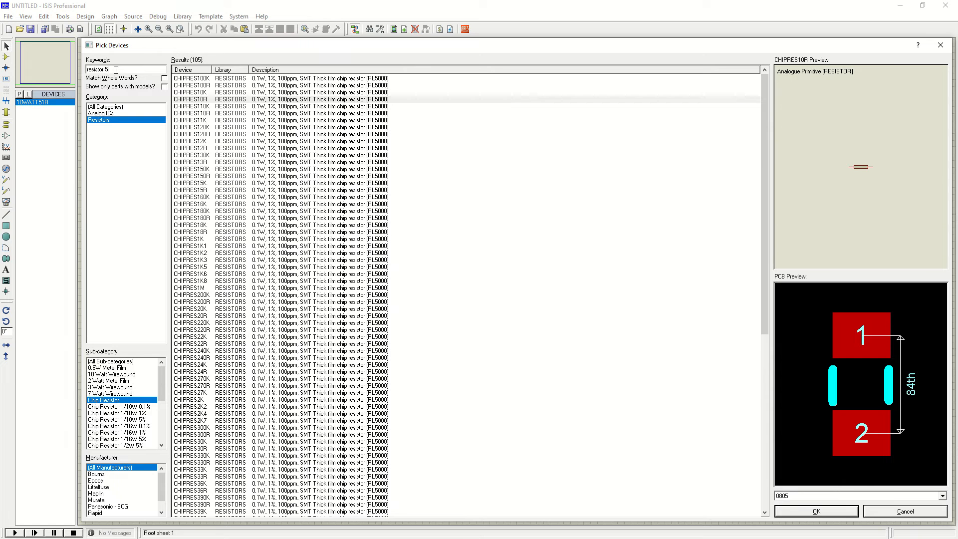
type("k")
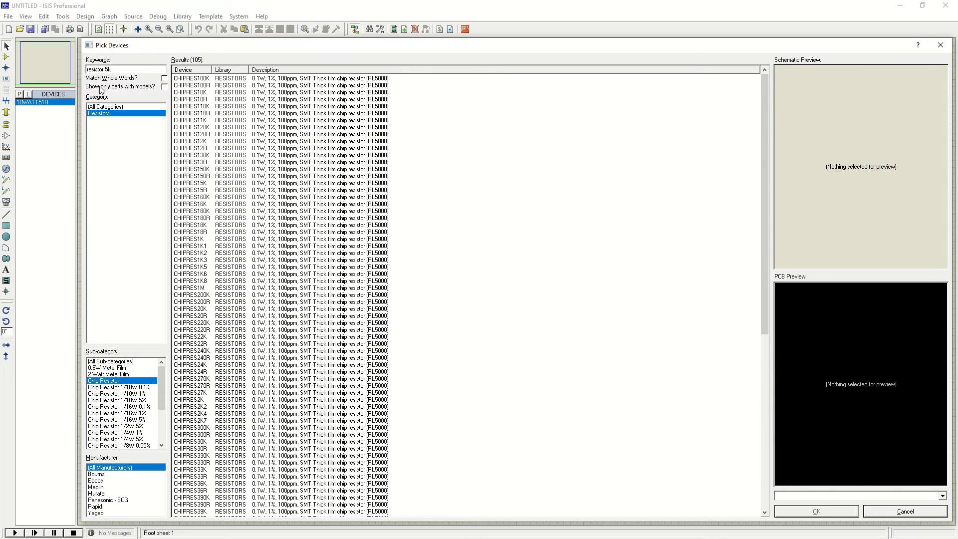
left_click(101, 107)
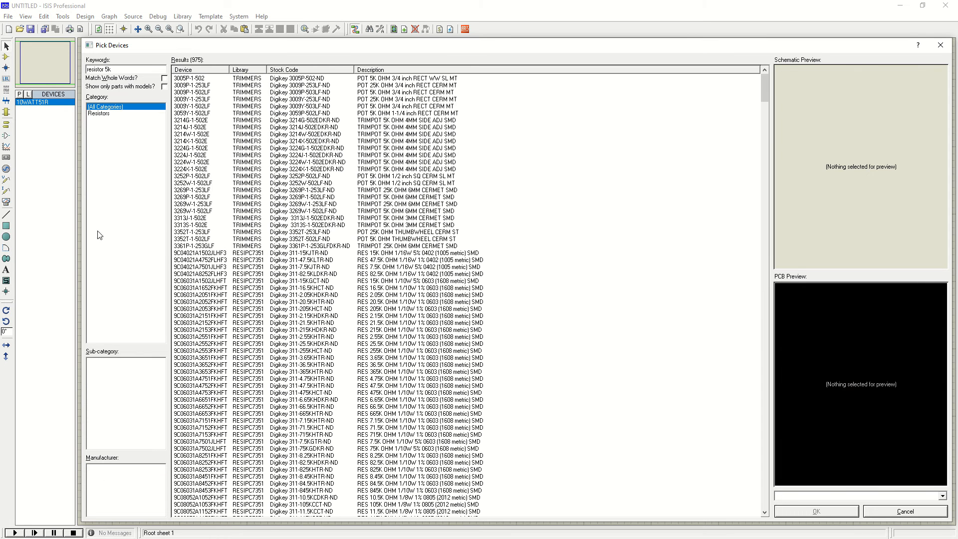
Browse the "resistor 5k" results and their previews, from the trimmers to the chip resistors, for a suitable 5k part
left_click(202, 211)
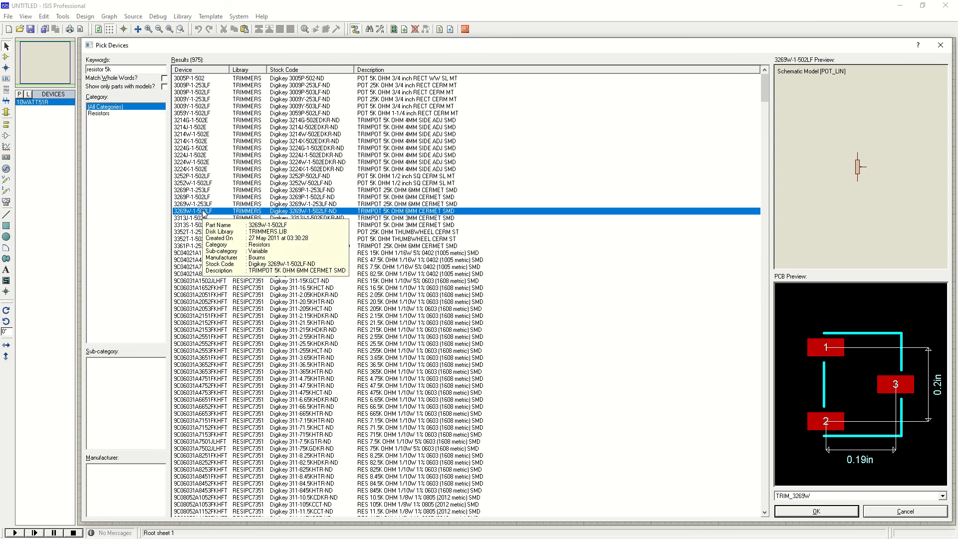
key("Up")
key("Up")
key("Up")
key("Up")
key("Up")
key("Up")
key("Up")
key("Up")
key("Up")
key("Up")
key("Up")
key("Up")
key("Up")
key("Up")
key("Up")
key("Up")
key("Up")
key("Up")
key("Up")
key("Down")
key("Down")
key("Down")
key("Down")
key("Down")
key("Down")
key("Down")
key("Down")
key("Down")
key("Down")
key("Down")
key("Down")
key("Down")
key("Down")
key("Down")
key("Down")
key("Down")
key("Down")
key("Down")
key("Down")
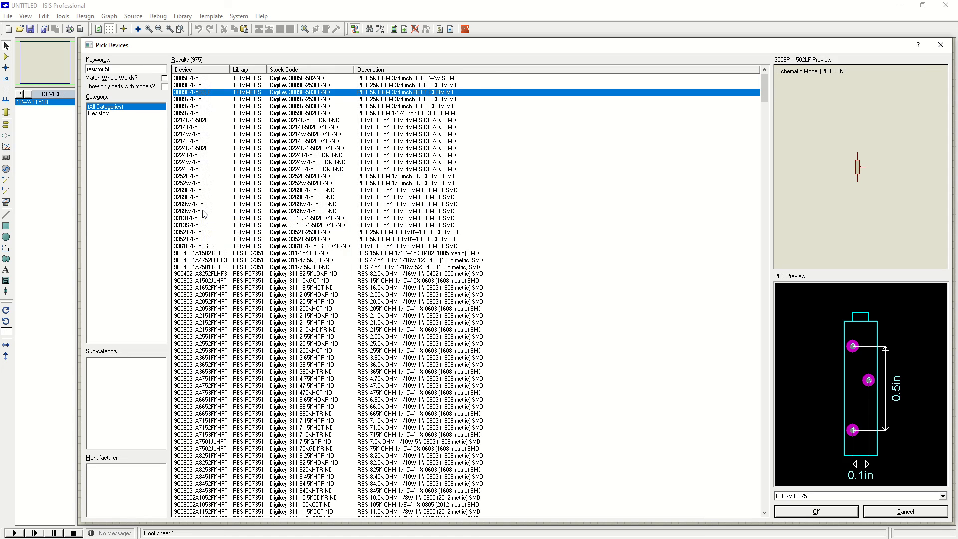
key("Down")
key("Down")
key("Down")
key("Down")
key("Down")
key("Down")
key("Down")
key("Down")
key("Down")
key("Down")
key("Down")
key("Down")
key("Down")
key("Down")
key("Down")
key("Down")
key("Down")
key("Down")
key("Down")
key("Down")
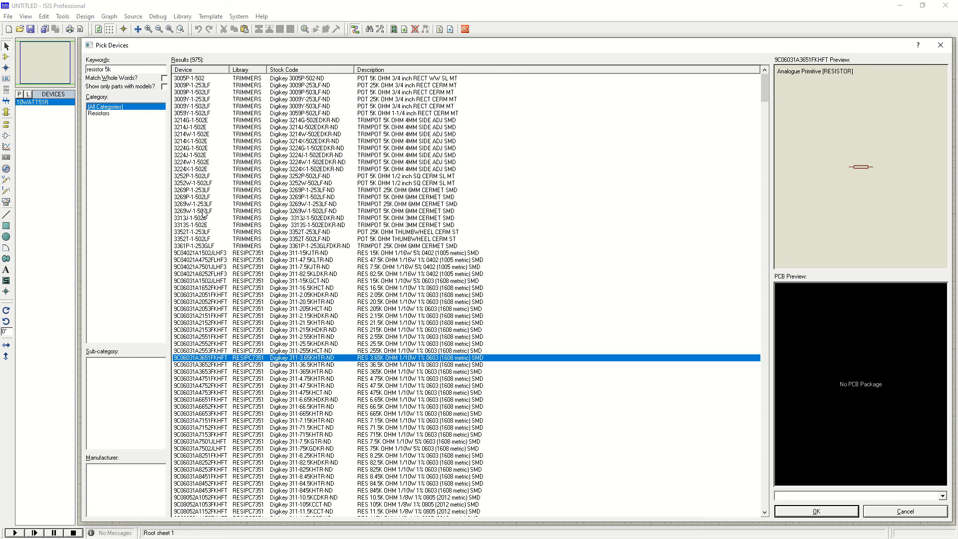
key("Down")
key("Down")
key("Down")
key("Down")
key("Down")
key("Down")
key("Down")
key("Down")
key("Down")
key("Down")
key("Down")
key("Down")
key("Down")
key("Down")
key("Down")
key("Down")
key("Down")
key("Down")
key("Down")
key("Down")
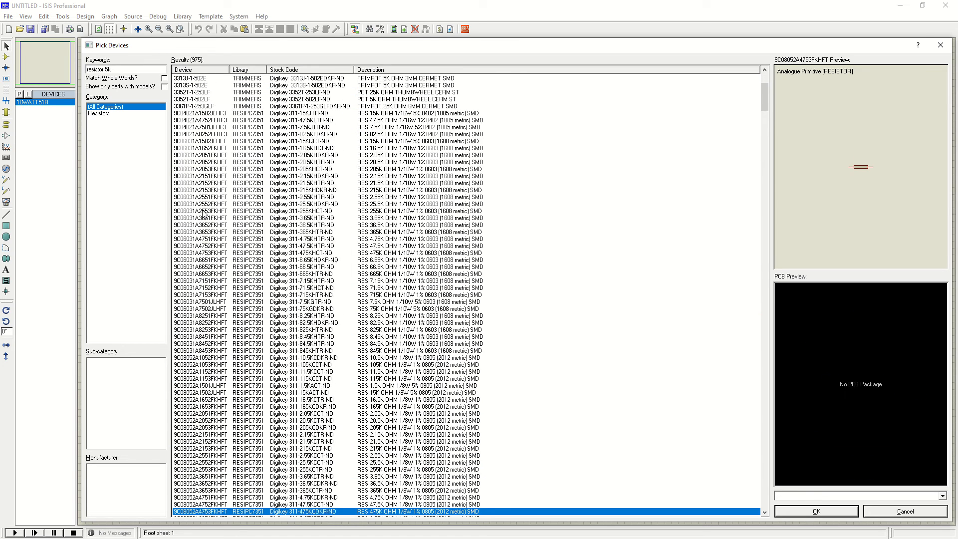
key("Down")
key("Down")
key("Down")
key("Down")
key("Down")
key("Down")
key("Down")
key("Down")
key("Down")
key("Down")
key("Down")
key("Down")
key("Down")
key("Down")
key("Down")
key("Down")
key("Down")
key("Down")
key("Down")
key("Down")
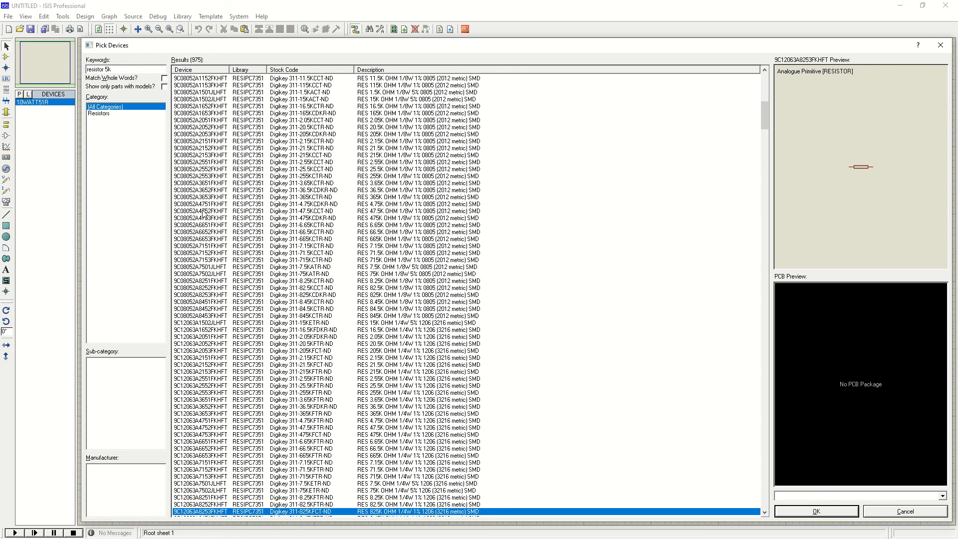
key("Up")
key("Up")
key("Up")
key("Up")
key("Up")
key("Up")
key("Up")
key("Up")
key("Up")
key("Up")
key("Up")
key("Up")
key("Up")
key("Up")
key("Up")
key("Up")
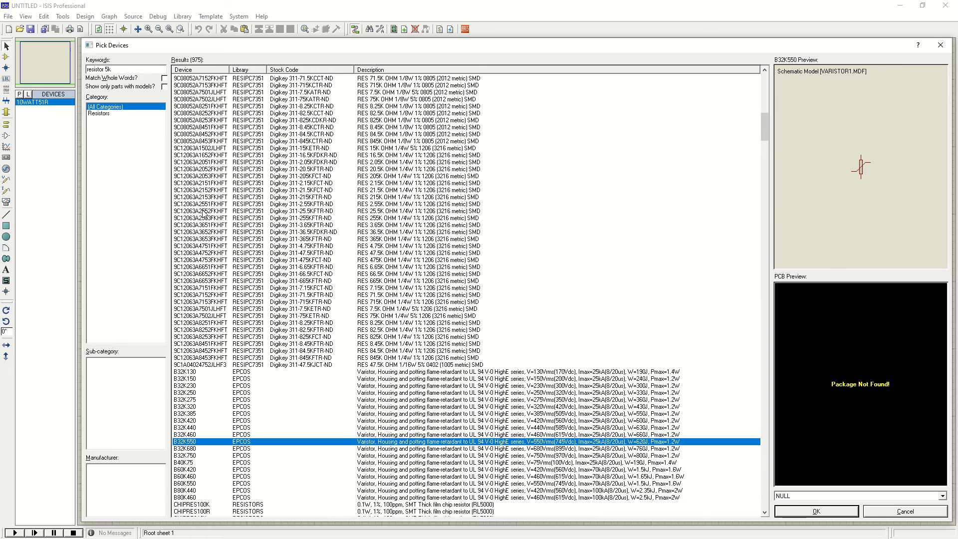
scroll(204, 238, "down", 8)
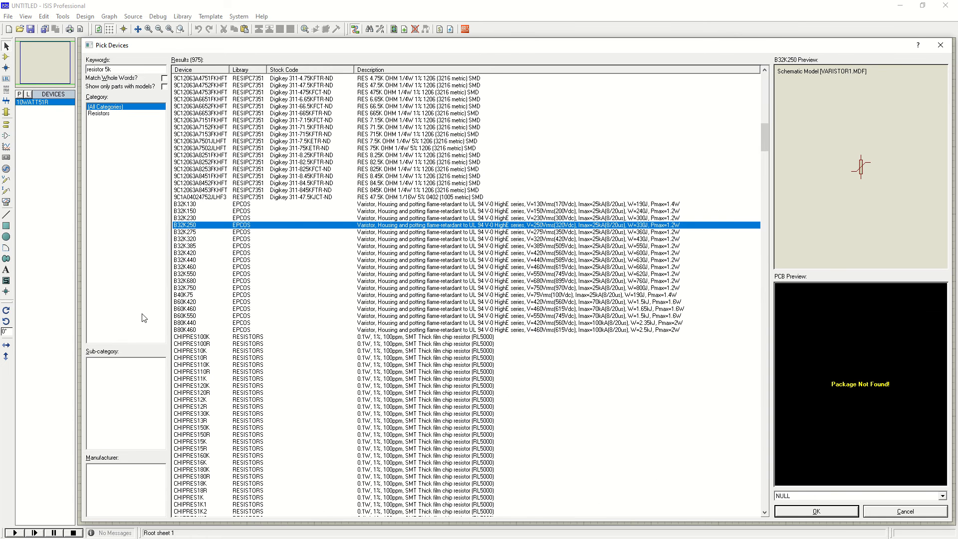
left_click_drag(170, 330, 188, 359)
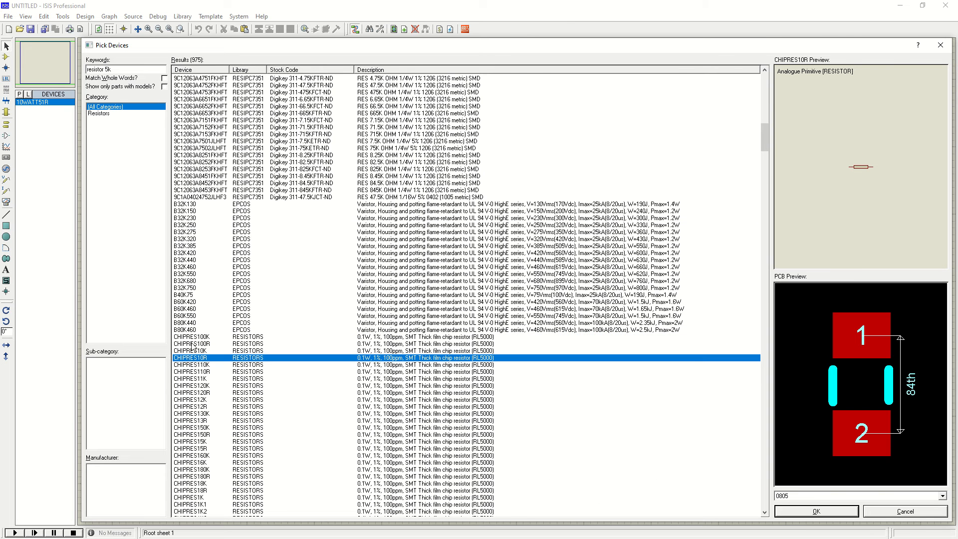
scroll(192, 352, "down", 20)
scroll(194, 340, "up", 16)
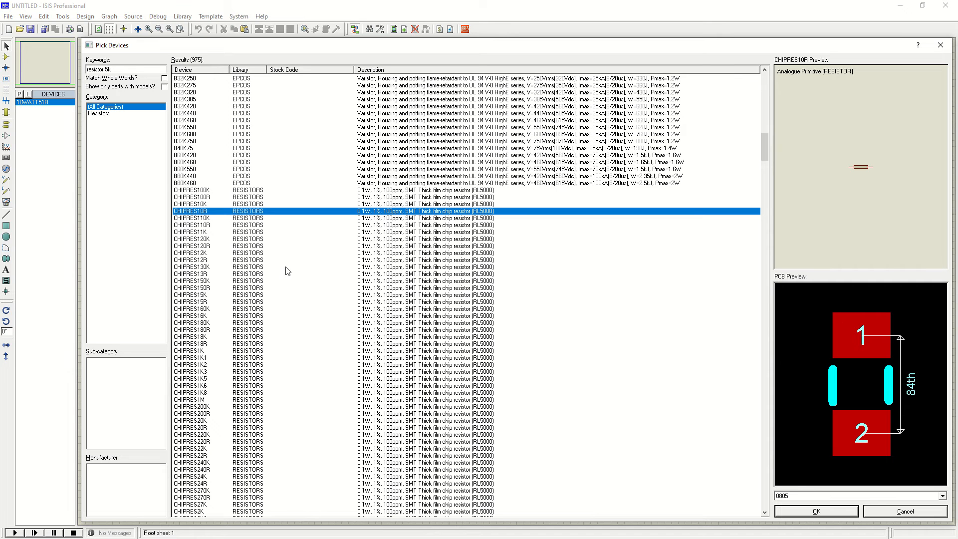
scroll(252, 250, "up", 18)
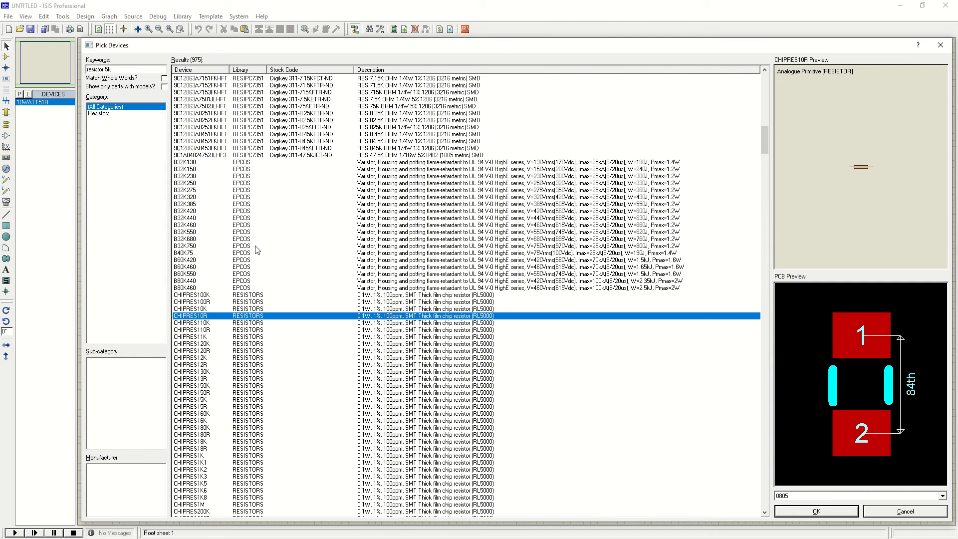
scroll(197, 217, "up", 13)
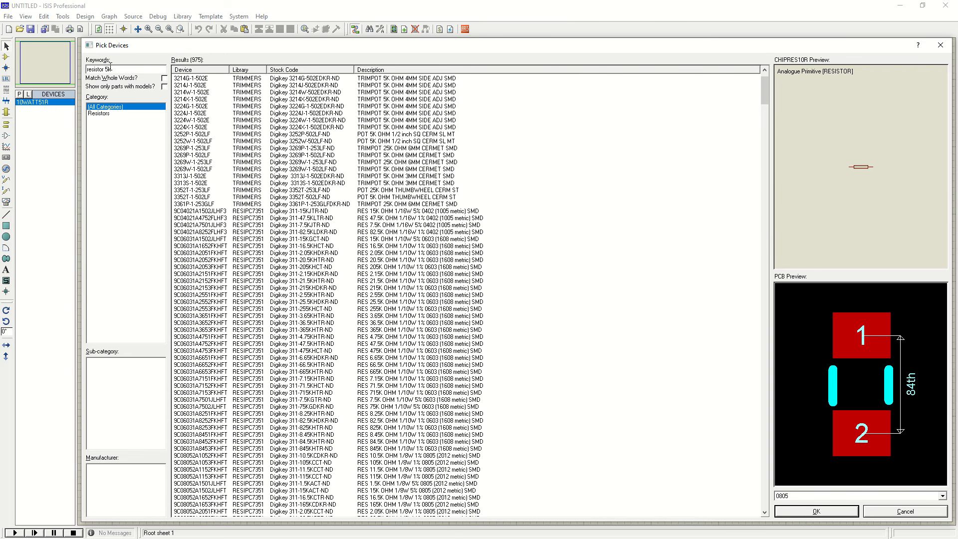
Repeat the "resistor 5k" device search and restrict it to the Resistors category
left_click_drag(112, 70, 66, 74)
type("resistor 5k")
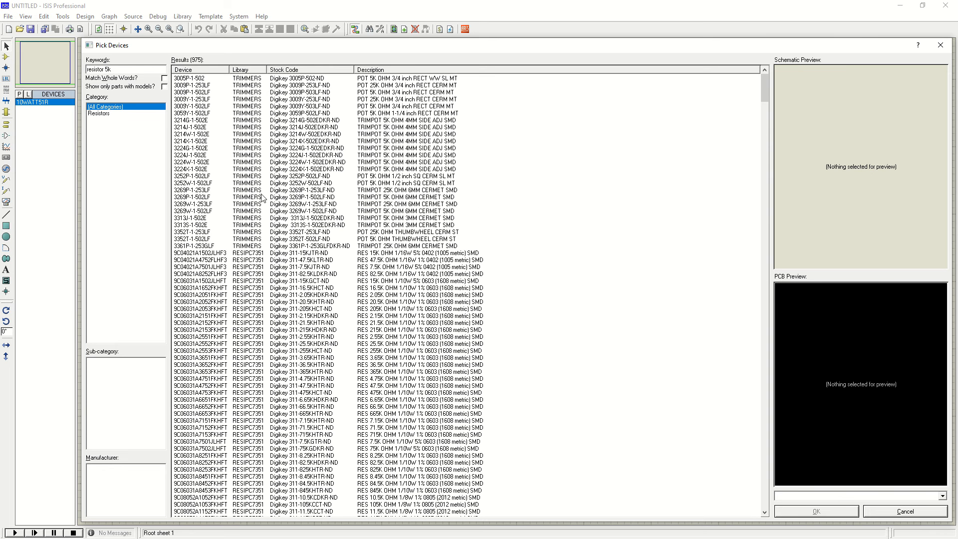
left_click(114, 113)
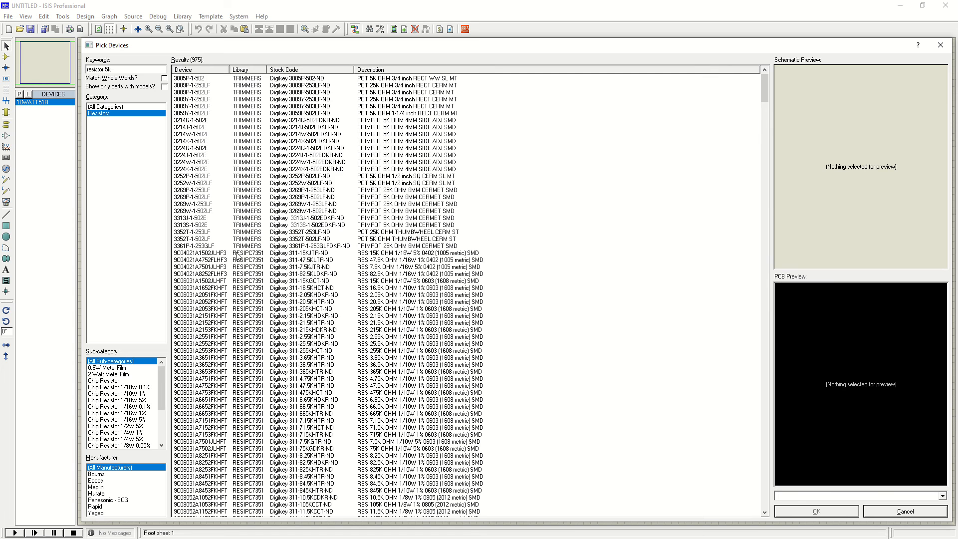
Look through the 2 Watt Metal Film, 0.6W Metal Film and various Chip Resistor sub-categories for a suitable 5k part
scroll(239, 256, "down", 20)
left_click(115, 374)
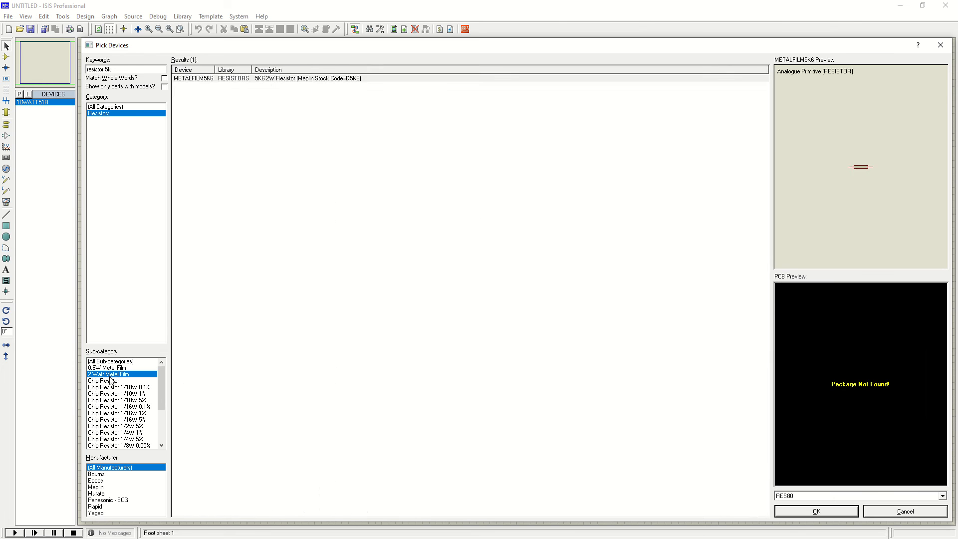
left_click(112, 380)
left_click(233, 113)
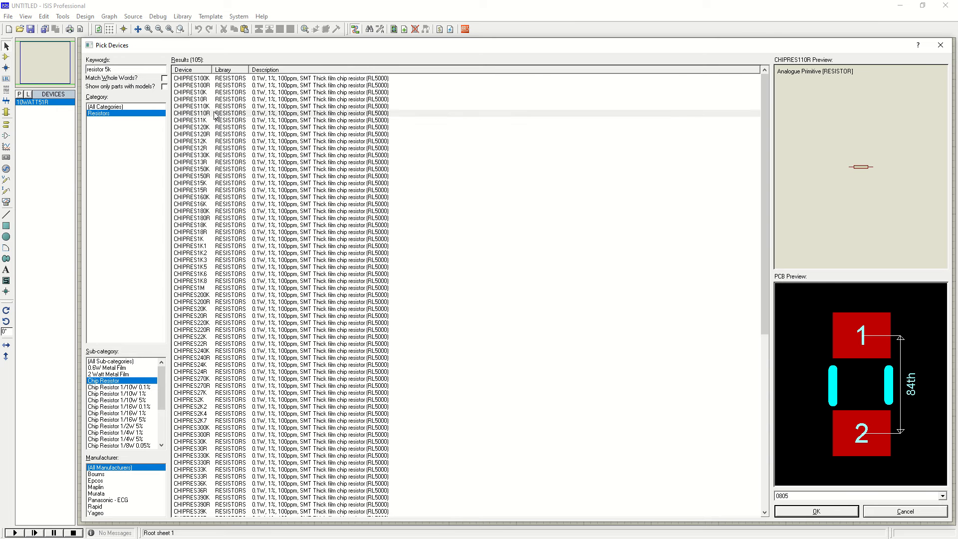
left_click(208, 106)
left_click(119, 387)
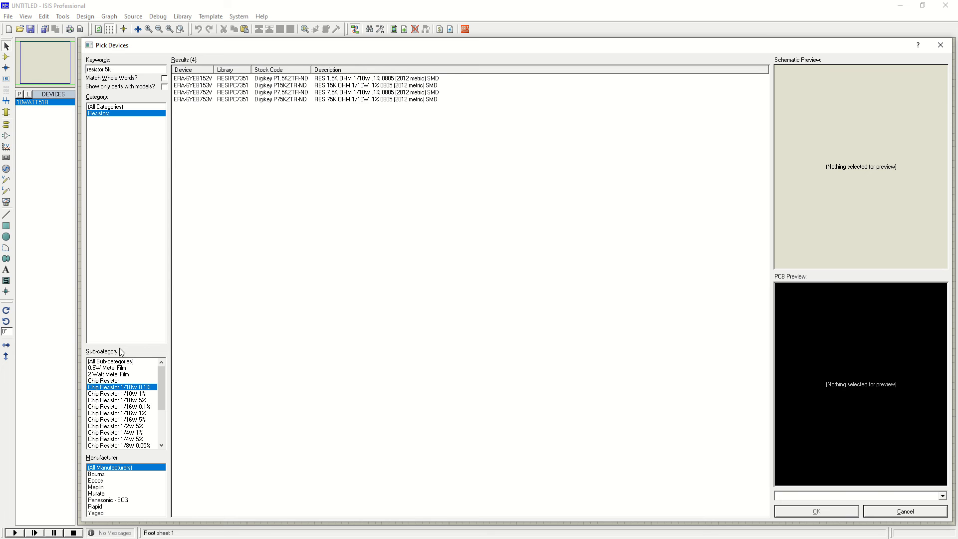
left_click(111, 361)
left_click(116, 368)
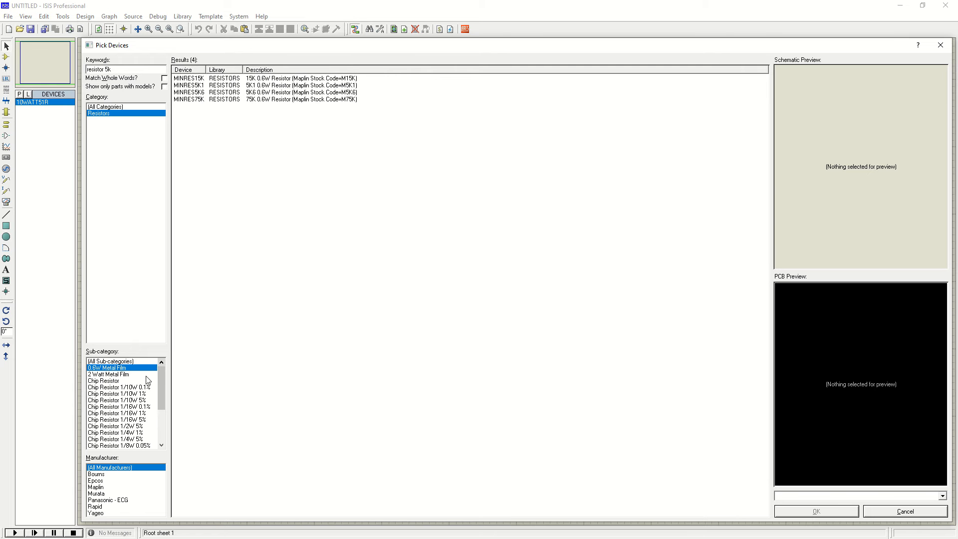
scroll(112, 422, "down", 4)
left_click(114, 413)
left_click(113, 420)
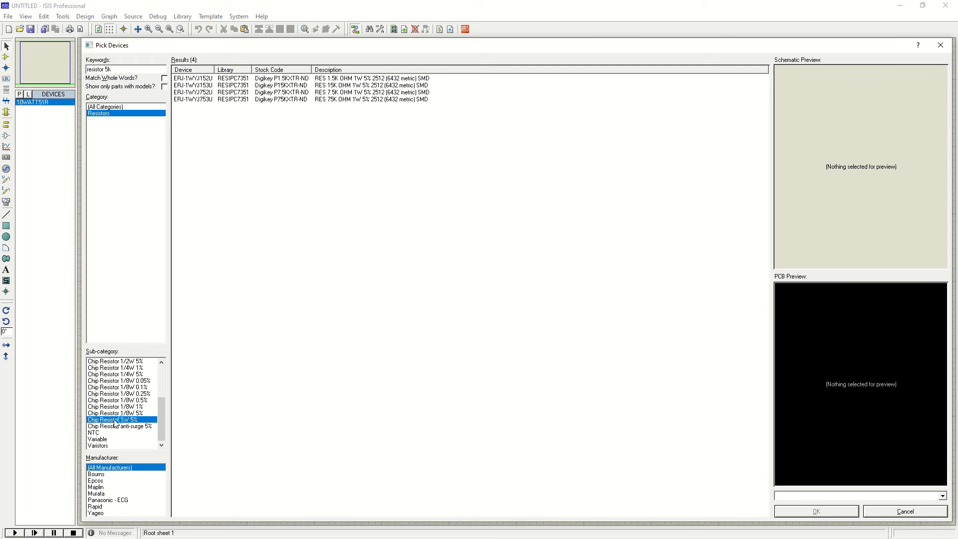
Preview each of the Chip Resistor 1W 5% parts to check for a suitable 5k resistor
left_click(236, 85)
left_click(241, 79)
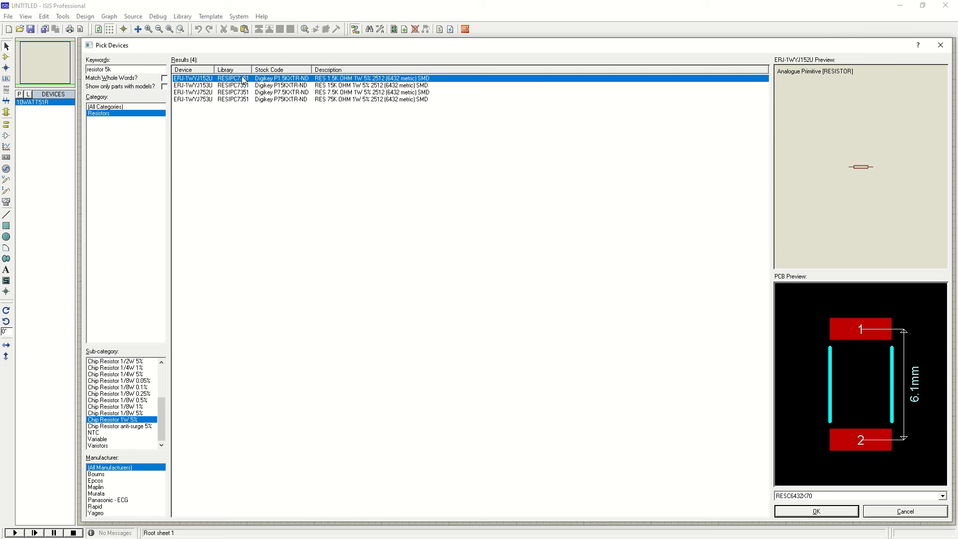
left_click(243, 85)
left_click(245, 99)
left_click(247, 93)
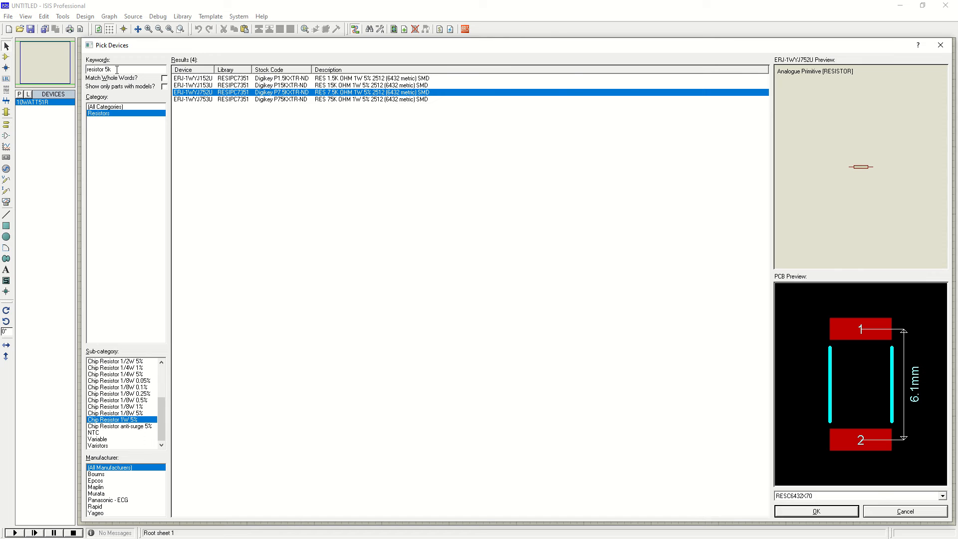
mouse_move(409, 4)
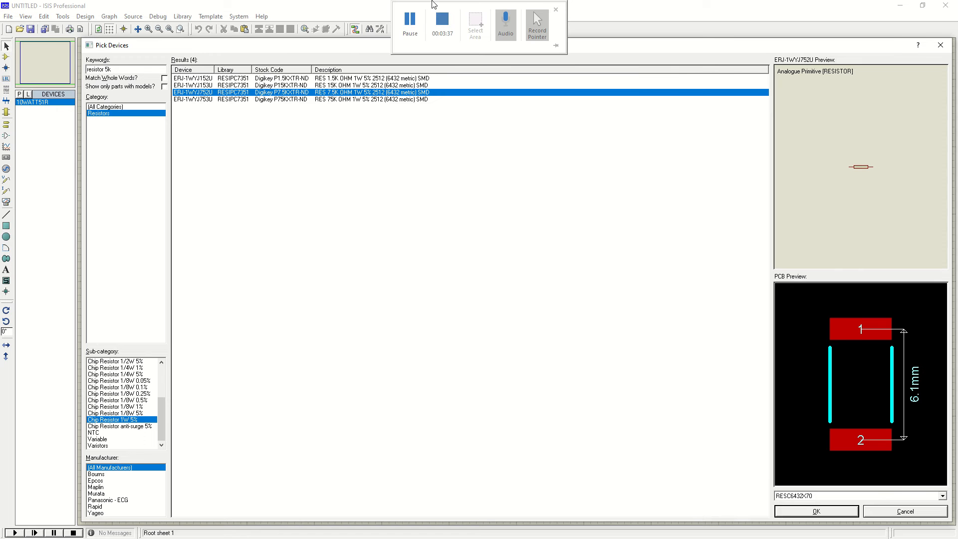
left_click(416, 20)
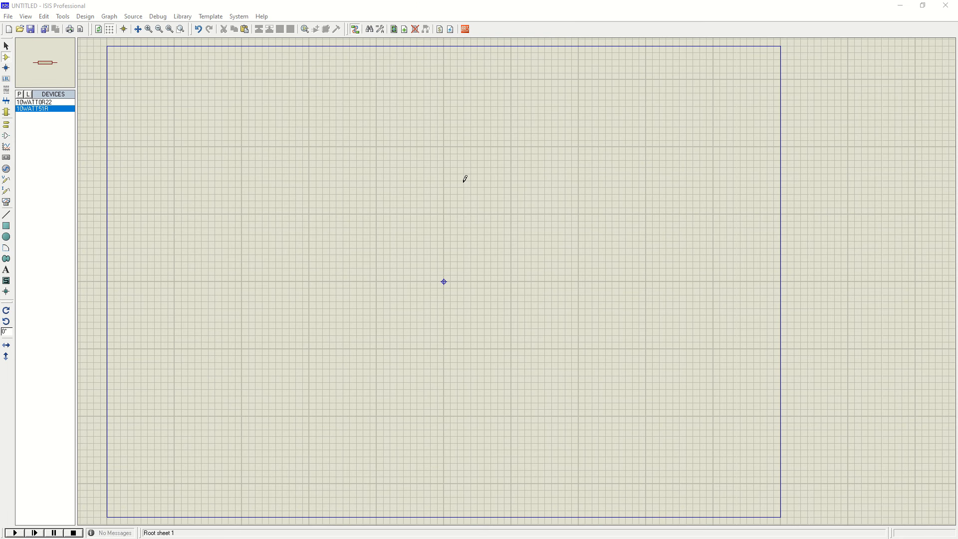
Place a 10WATT51R resistor in the upper middle of the sheet and rotate it clockwise to stand vertically
left_click(51, 109)
left_click(414, 167)
left_click(412, 173)
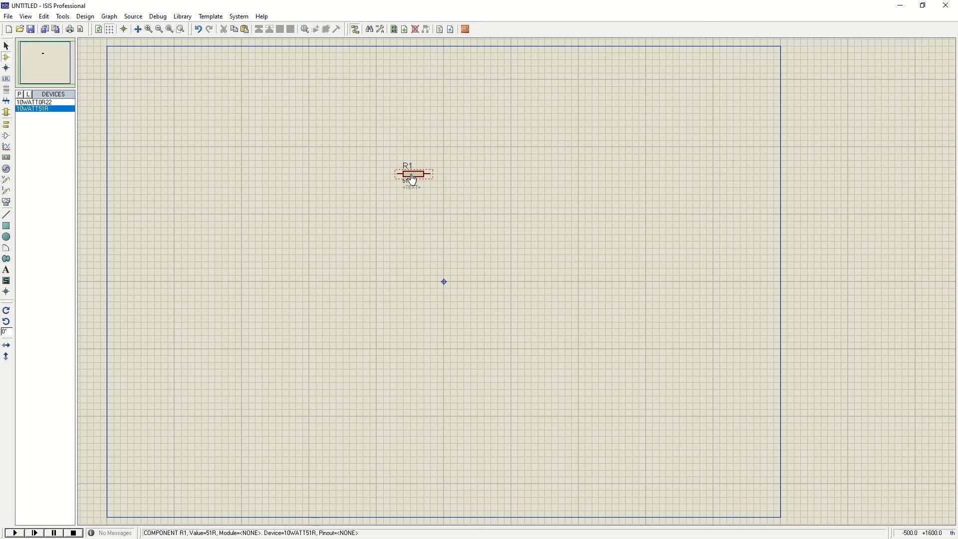
right_click(420, 172)
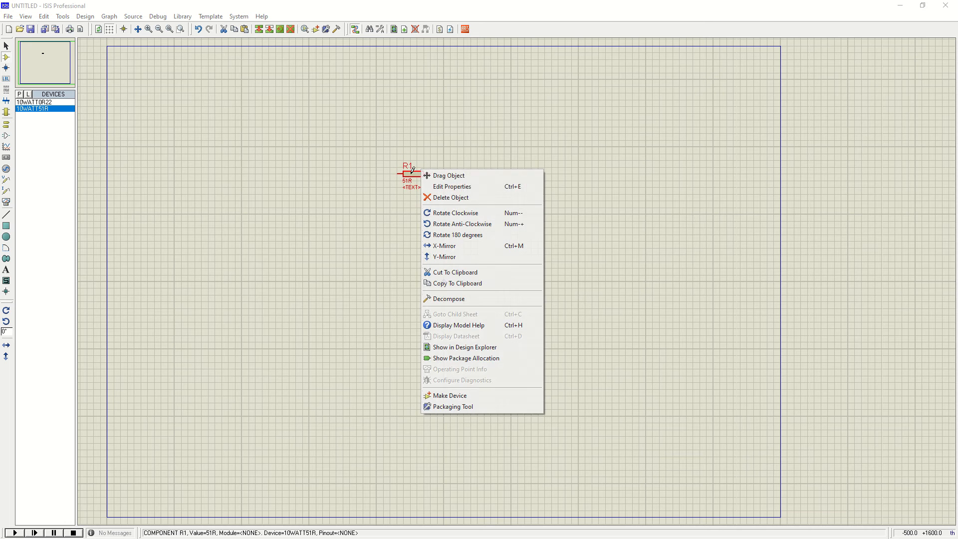
left_click(451, 212)
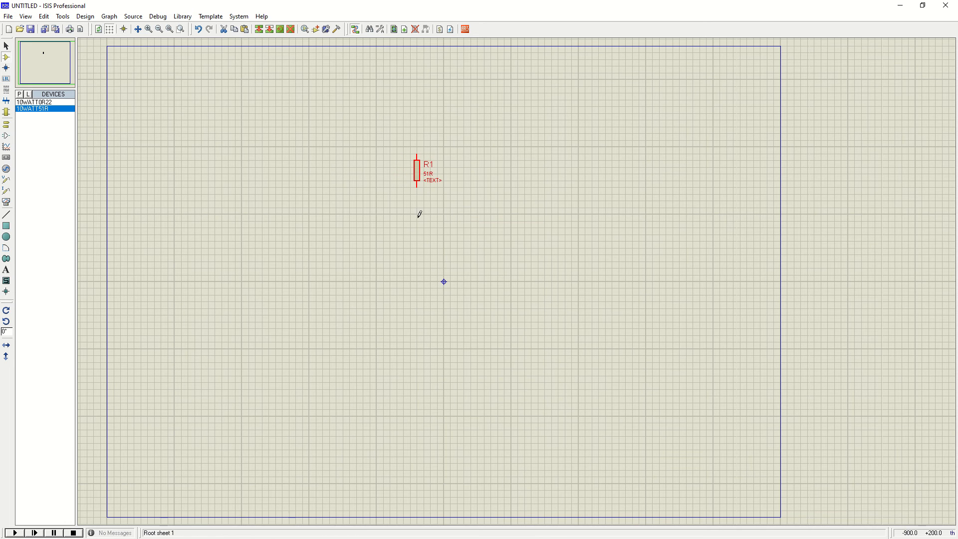
Set the value of resistor R1 to 5k
double_click(427, 175)
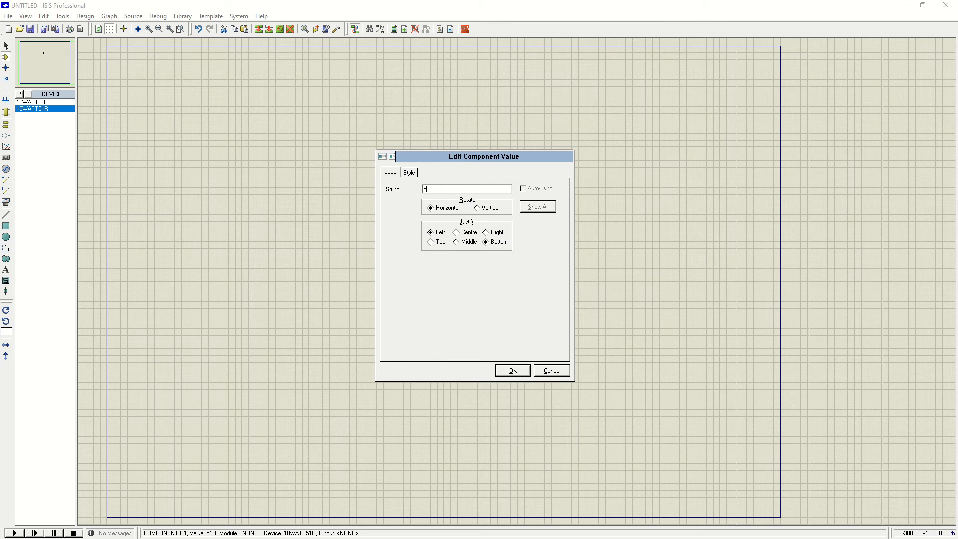
left_click(512, 370)
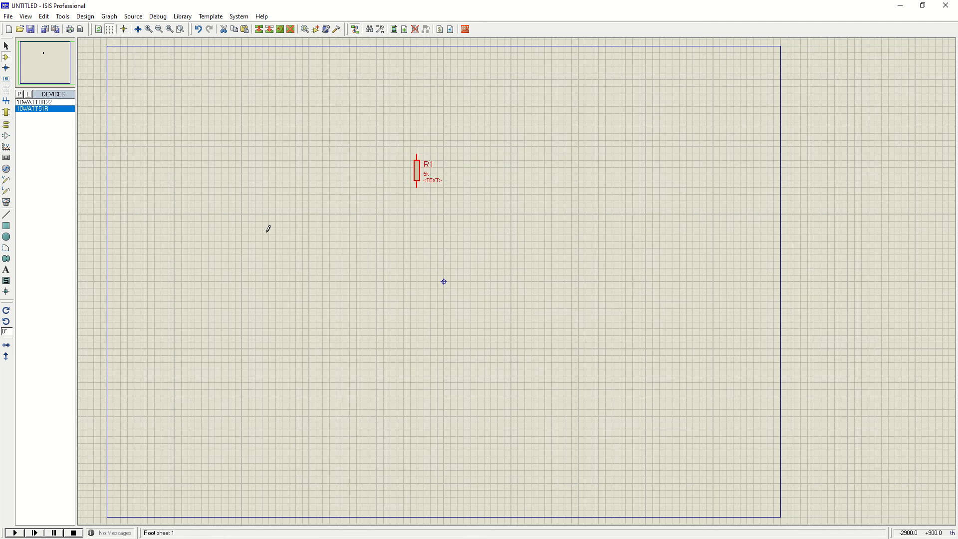
left_click(393, 231)
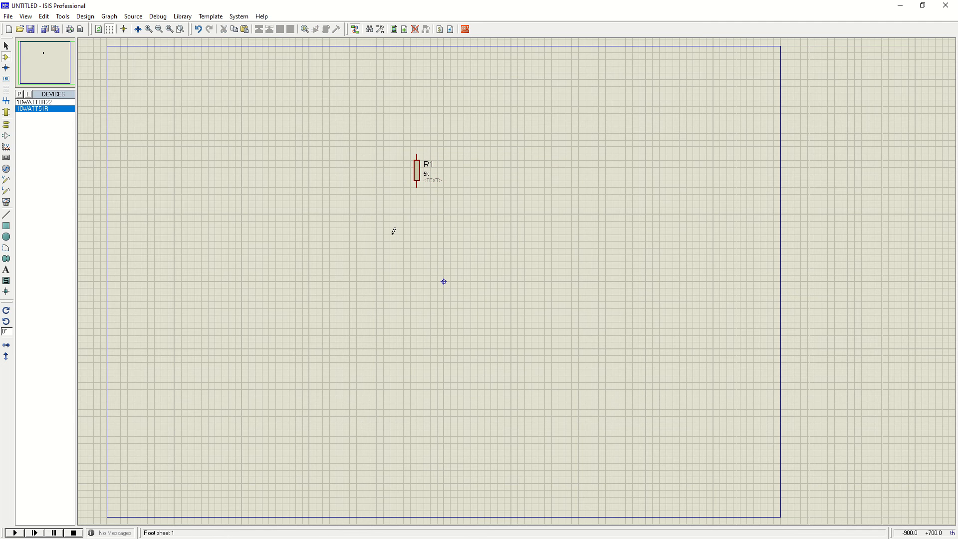
Place a second 10WATT51R resistor below R1 and rotate it clockwise to stand vertically
left_click(44, 109)
left_click(403, 235)
left_click(432, 241)
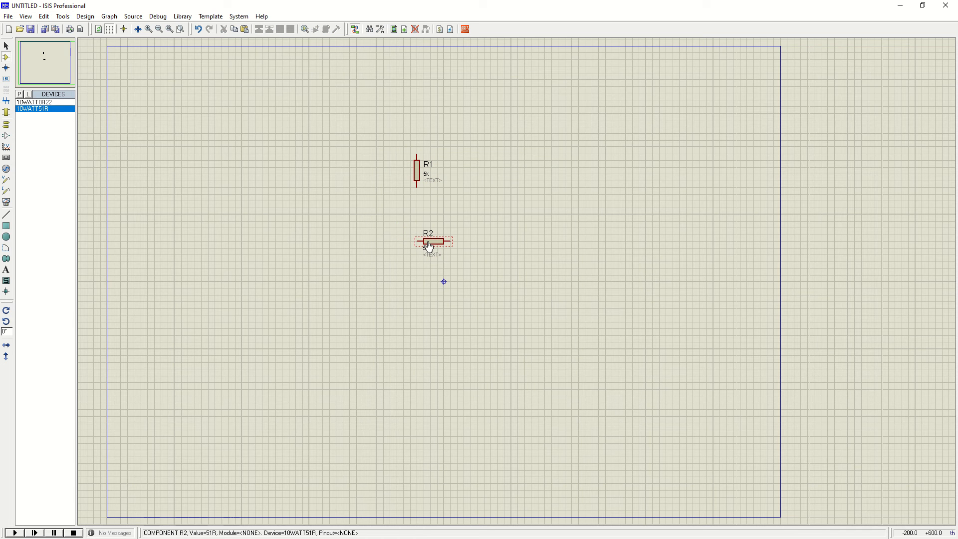
right_click(435, 239)
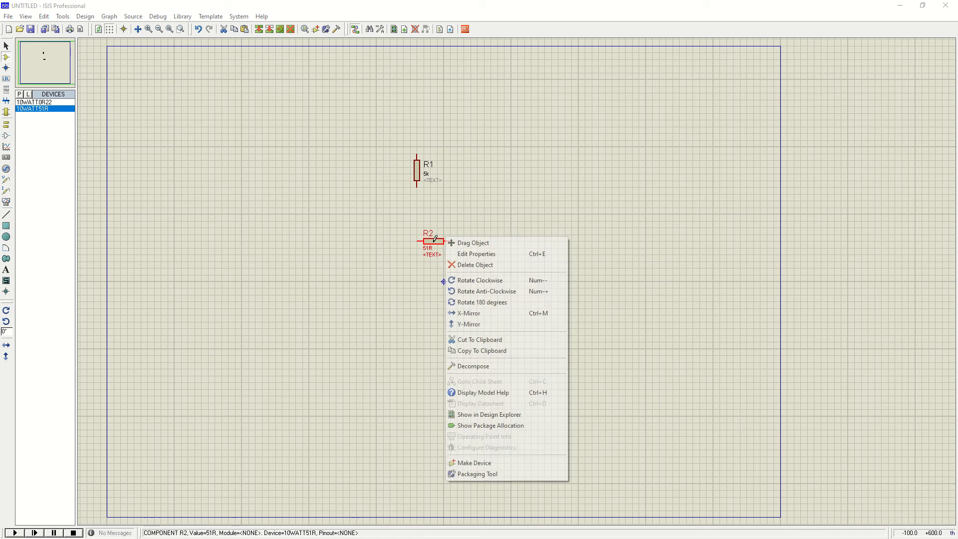
left_click(476, 281)
Align resistor R2 directly beneath R1 and set its value to 10k
left_click_drag(433, 248, 419, 228)
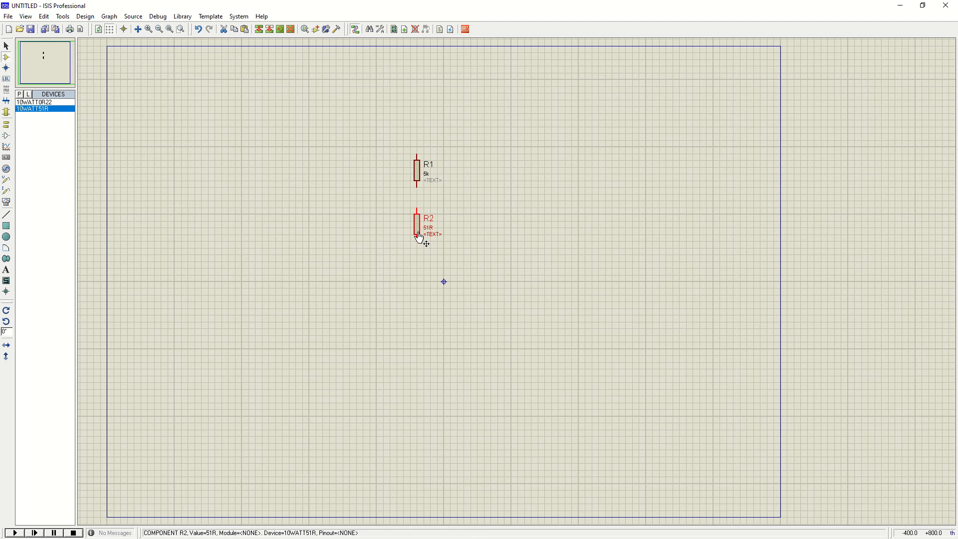
double_click(429, 230)
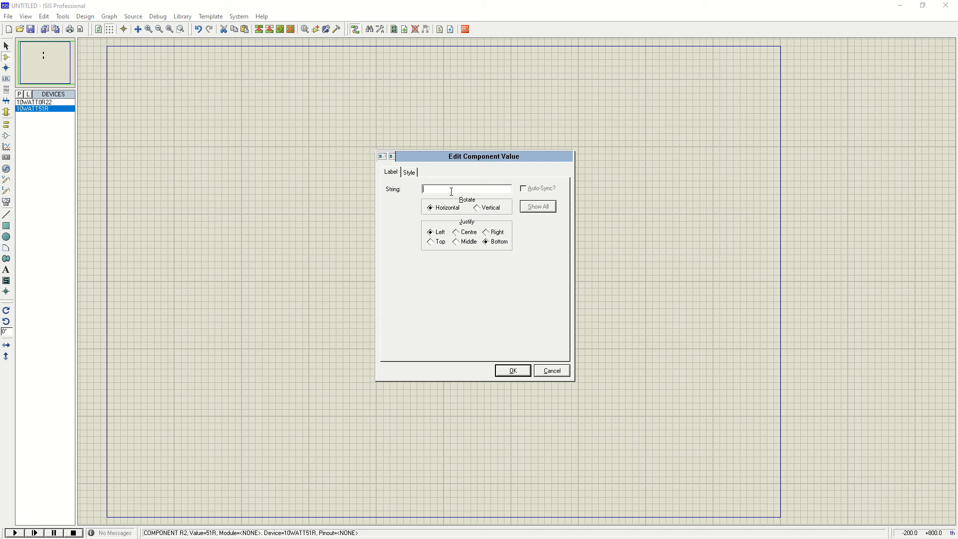
key("Return")
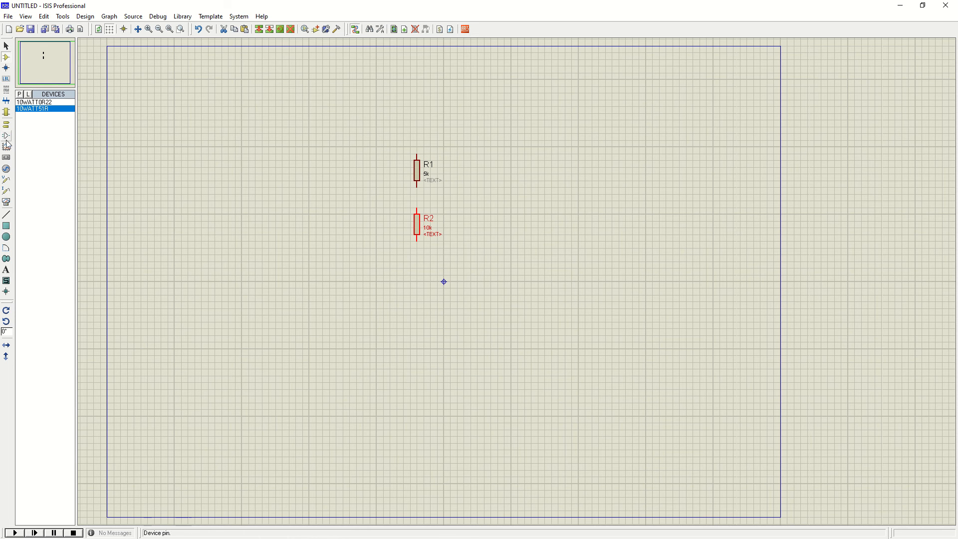
Find the BATTERY DC Voltage Source from the ACTIVE library, add it to the devices and place it left of the resistors
left_click(20, 96)
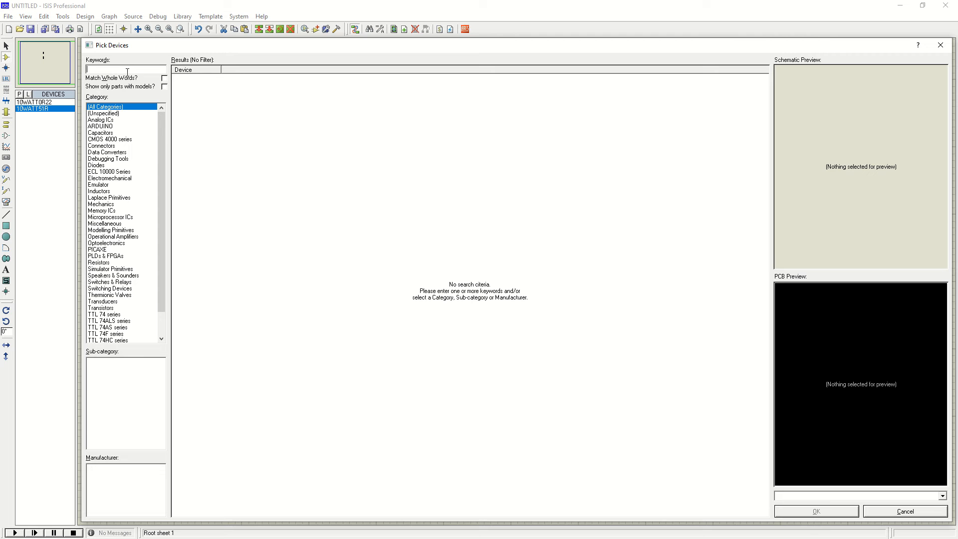
type("batte")
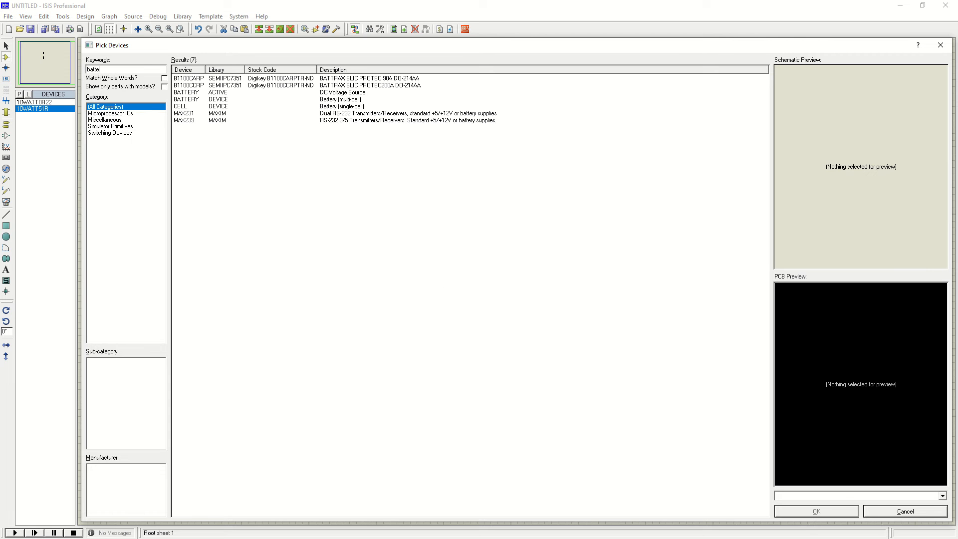
type("ry")
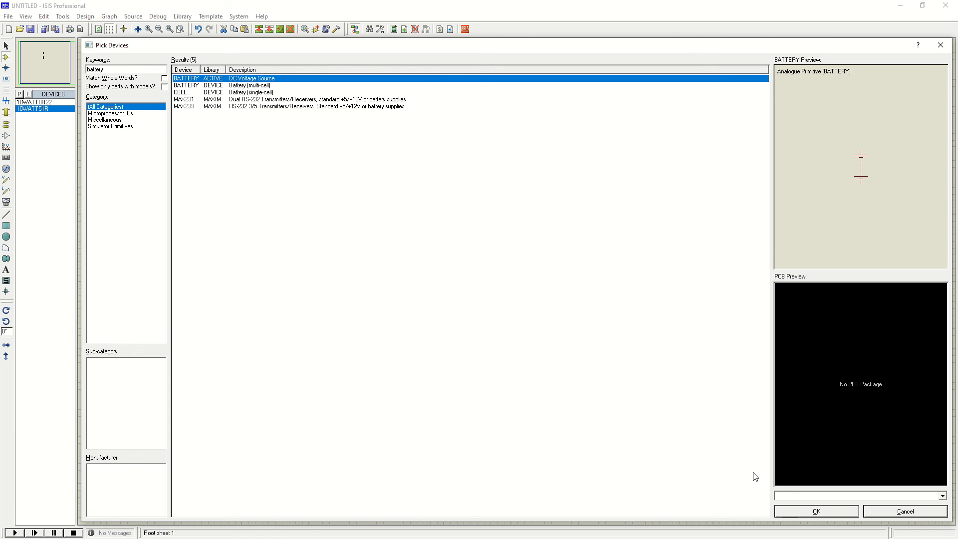
left_click(800, 508)
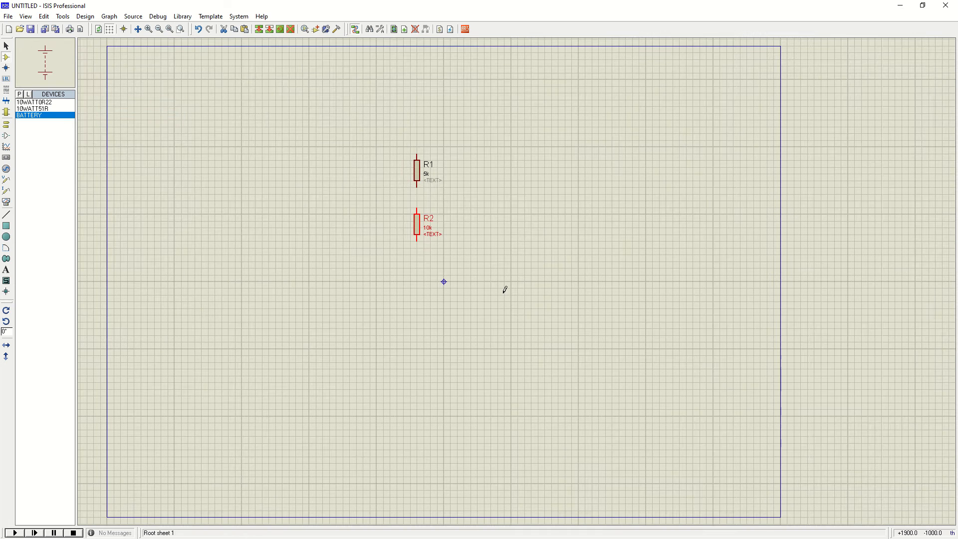
left_click(329, 190)
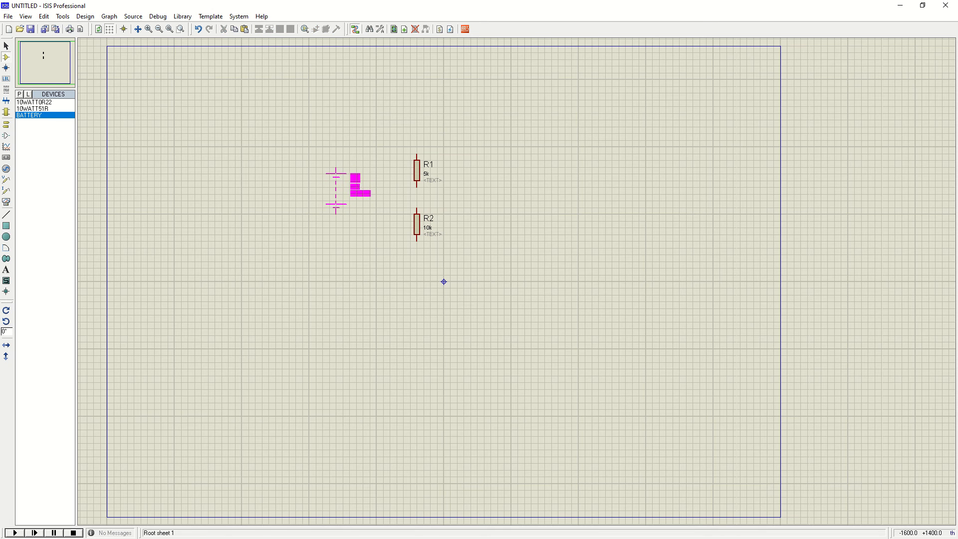
left_click(335, 189)
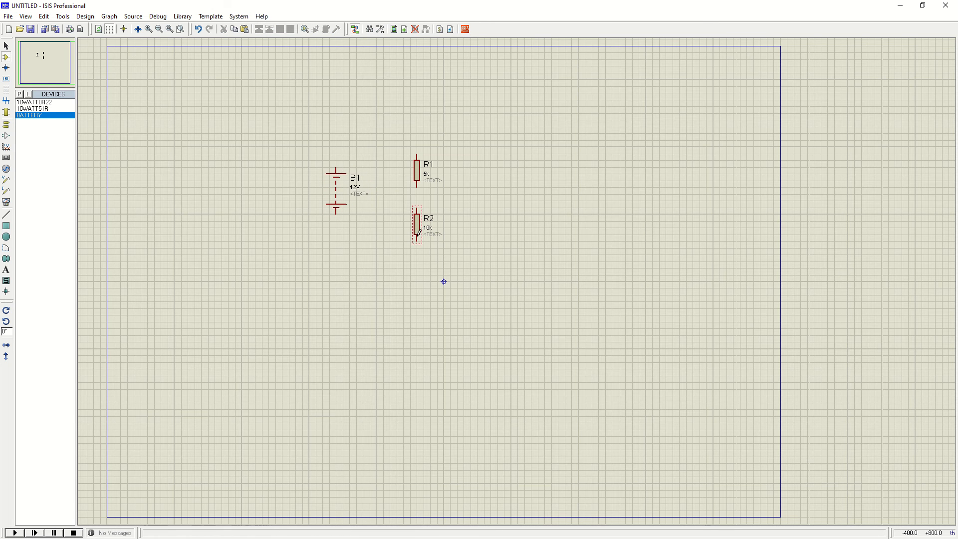
Wire the battery's upper terminal to R1's top, its lower terminal to R2's bottom, and R1 to R2 in series
left_click(335, 167)
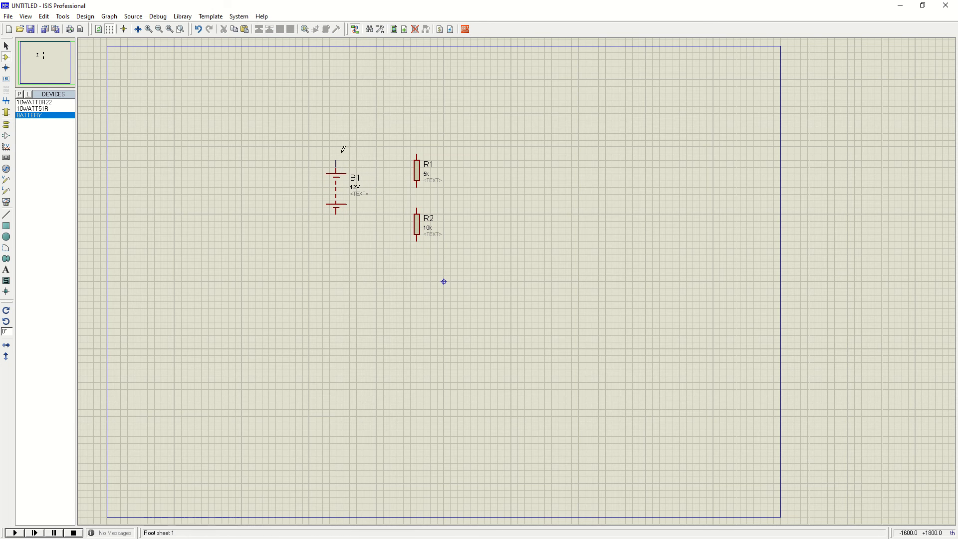
left_click(417, 146)
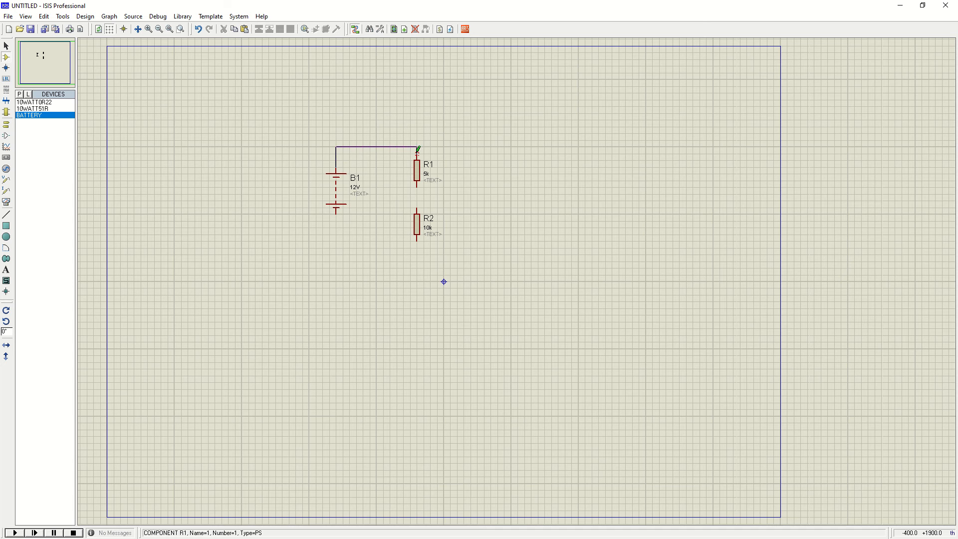
left_click(336, 213)
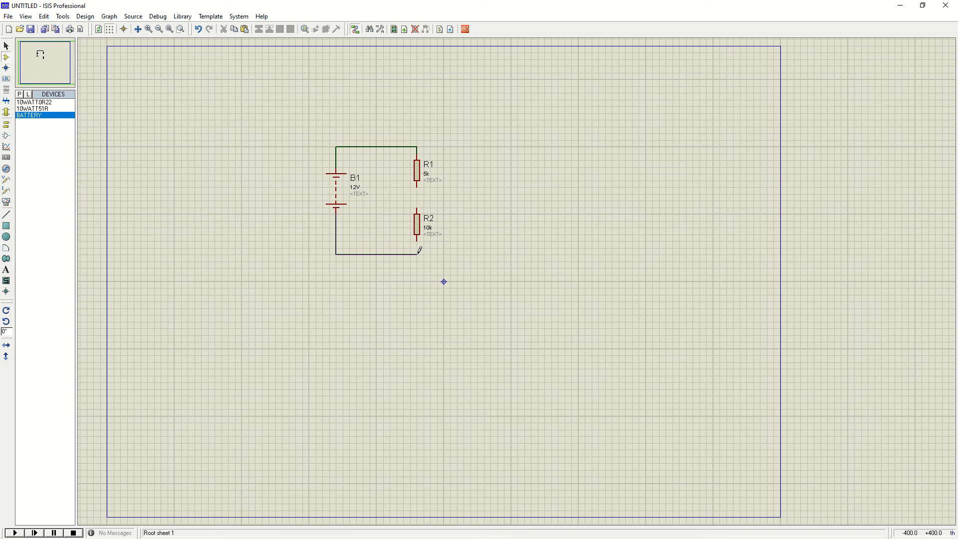
left_click(418, 248)
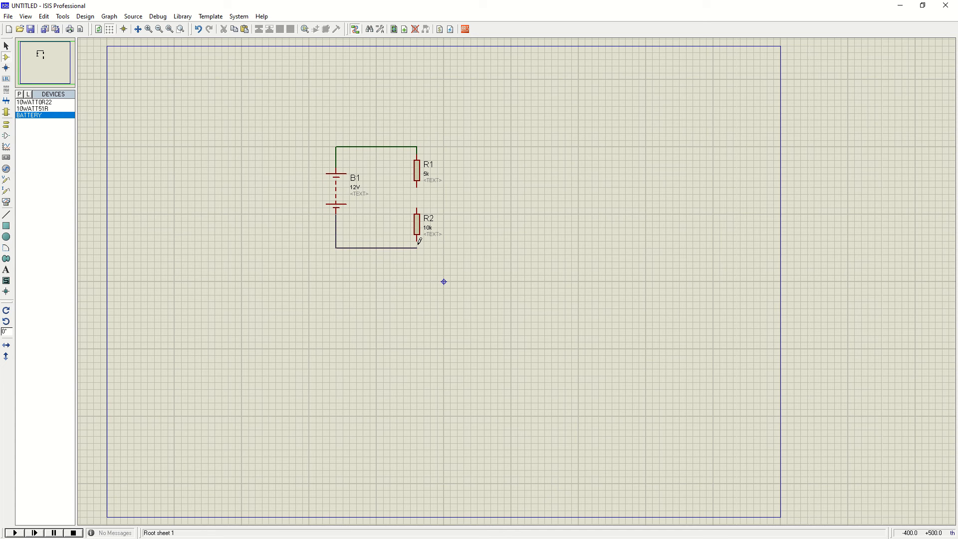
left_click(419, 188)
left_click(417, 209)
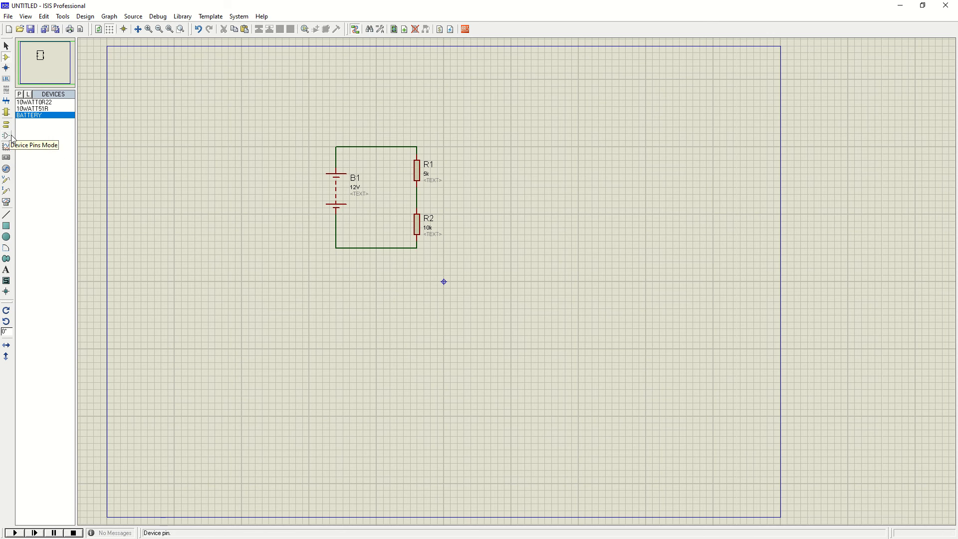
Place a DC VOLTMETER instrument beside resistor R2, on the side away from the battery
left_click(6, 202)
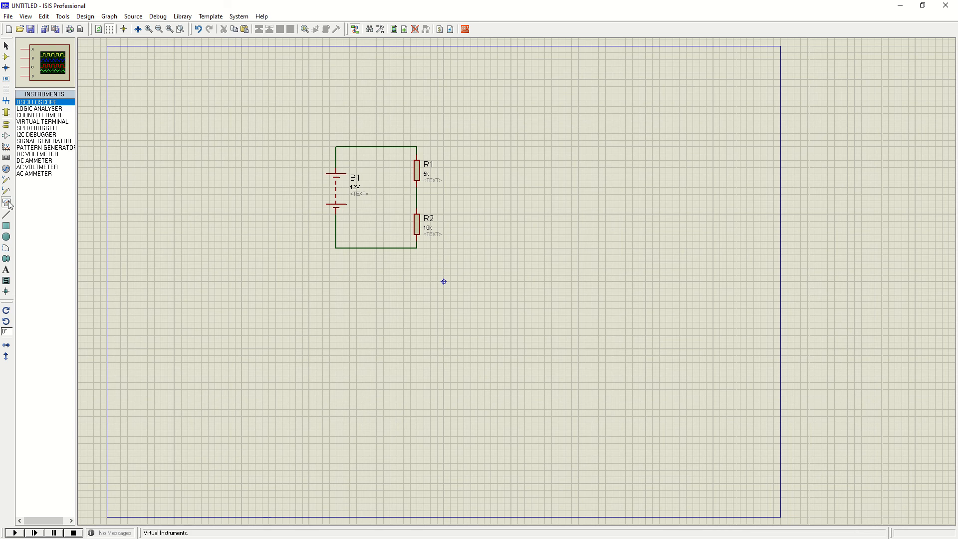
left_click(39, 155)
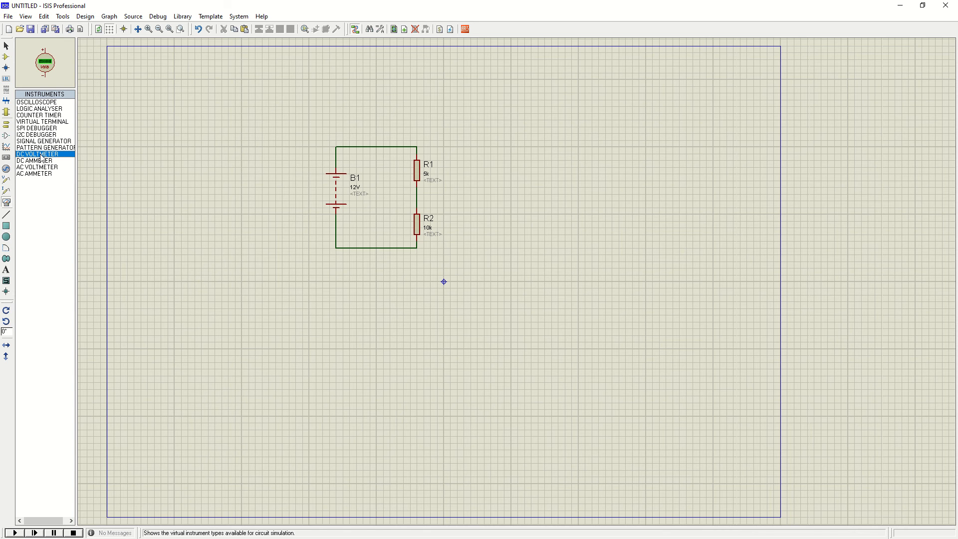
left_click(484, 194)
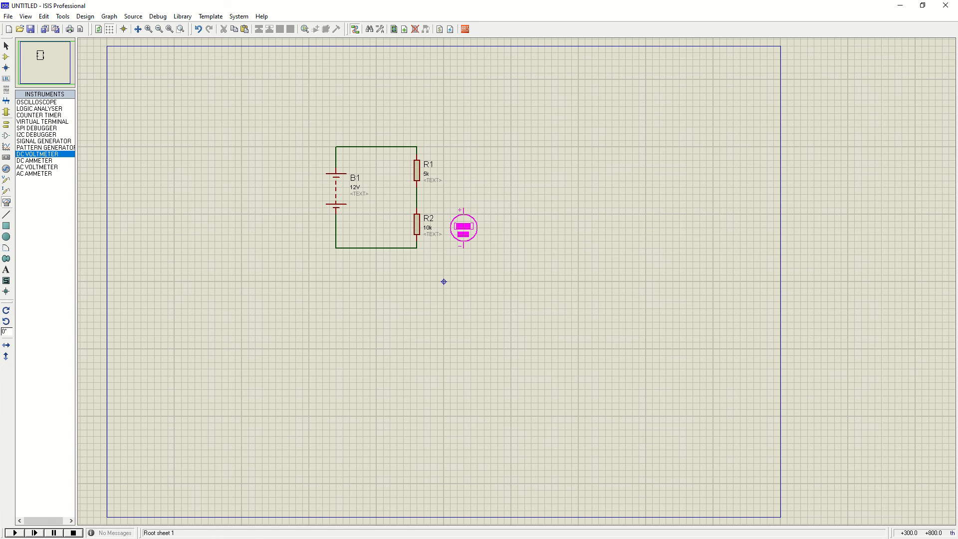
left_click(468, 224)
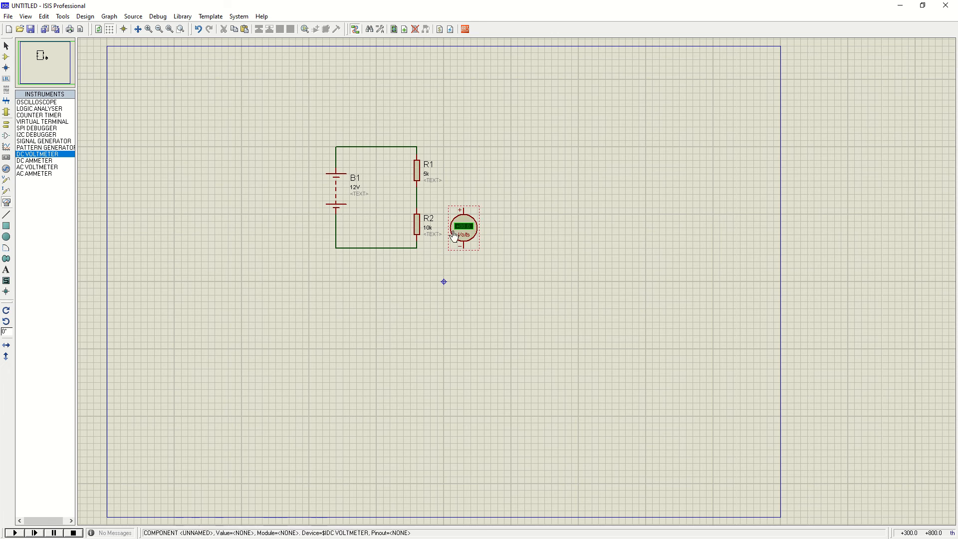
Wire the voltmeter across R2, its negative terminal to R2's lower end and its positive terminal to the R1–R2 junction
left_click(416, 248)
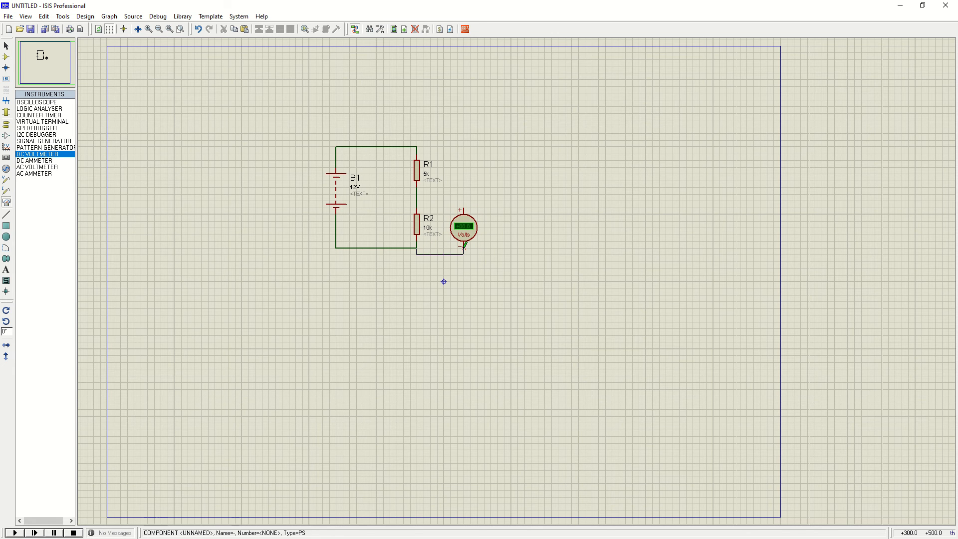
left_click(464, 246)
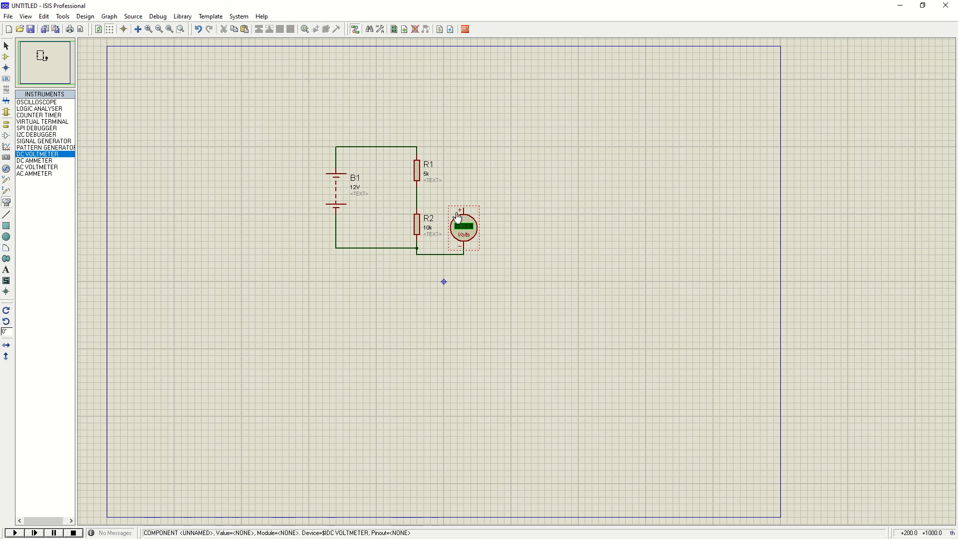
left_click(419, 196)
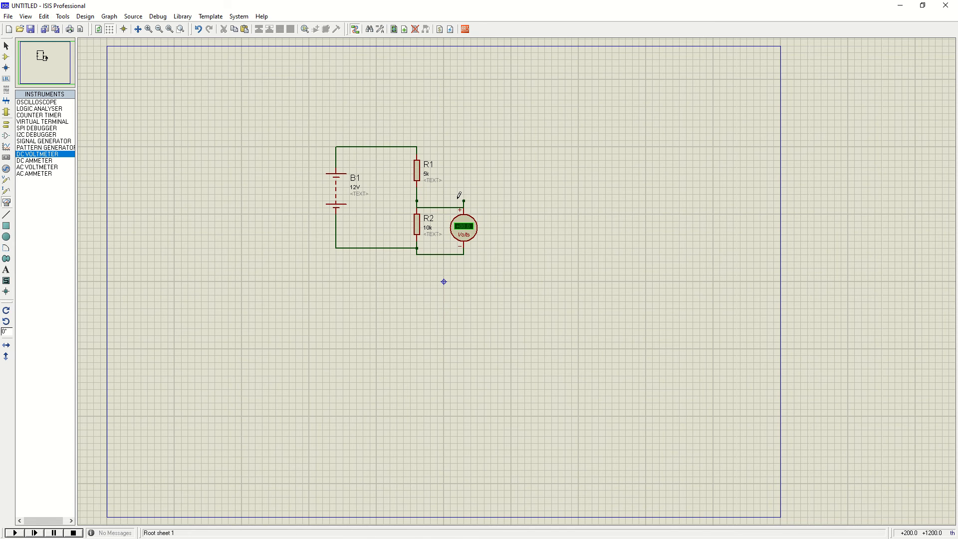
key("ctrl+z")
left_click(464, 203)
left_click(418, 200)
Place a second DC VOLTMETER beside R1, directly above the first voltmeter
left_click(56, 155)
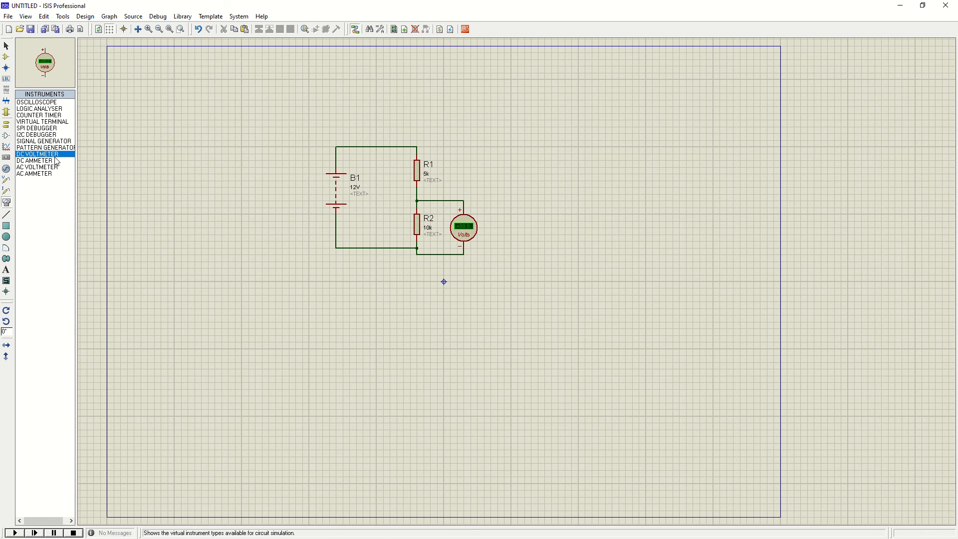
left_click(463, 156)
left_click(463, 167)
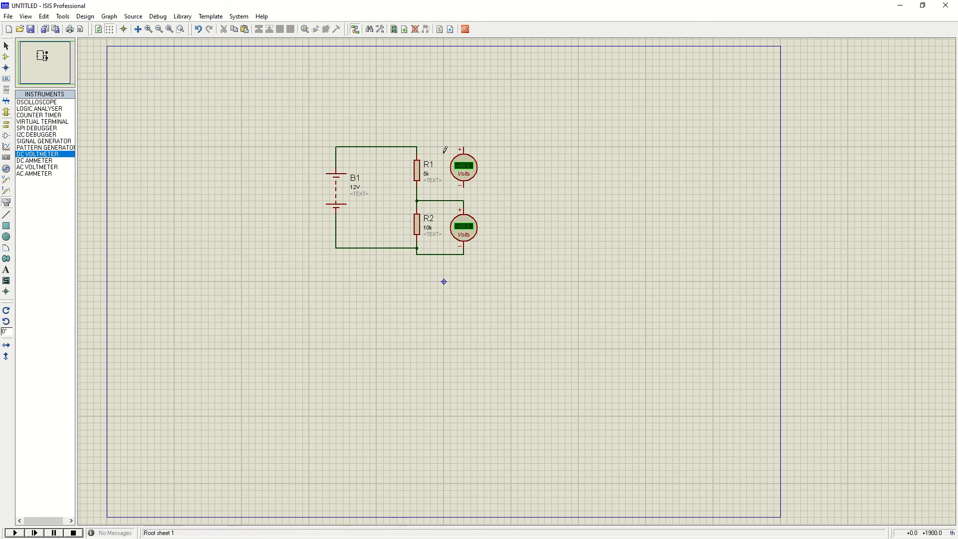
Wire the upper voltmeter across R1, its negative terminal to the R1–R2 junction and its positive terminal to R1's top
left_click(464, 193)
left_click(463, 200)
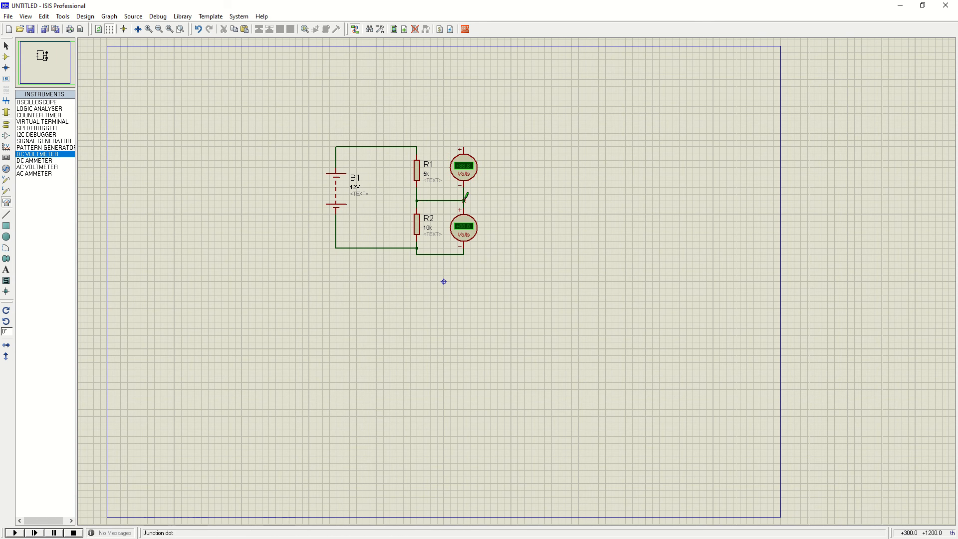
left_click(464, 148)
left_click(417, 144)
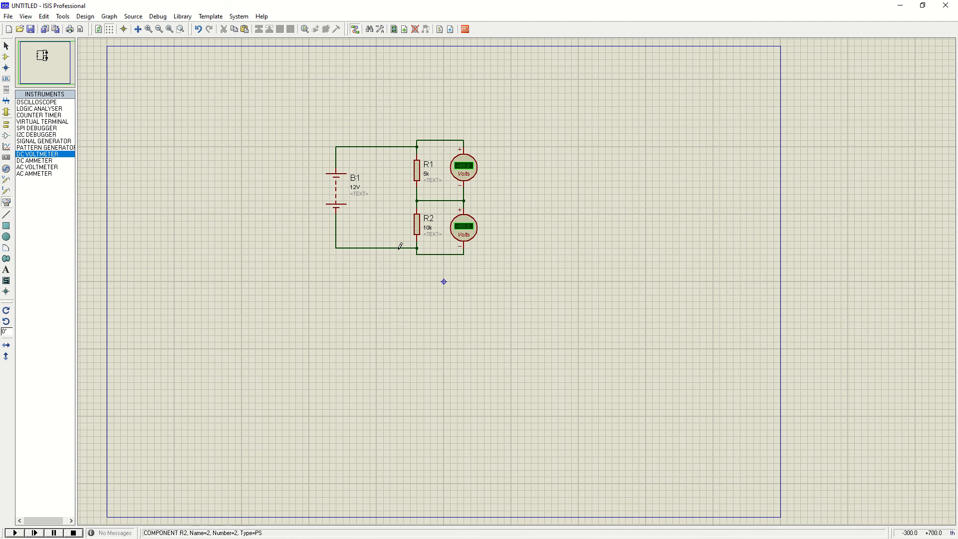
Run the simulation with R2 at 10k, read both voltmeters and stop the simulation
left_click(16, 533)
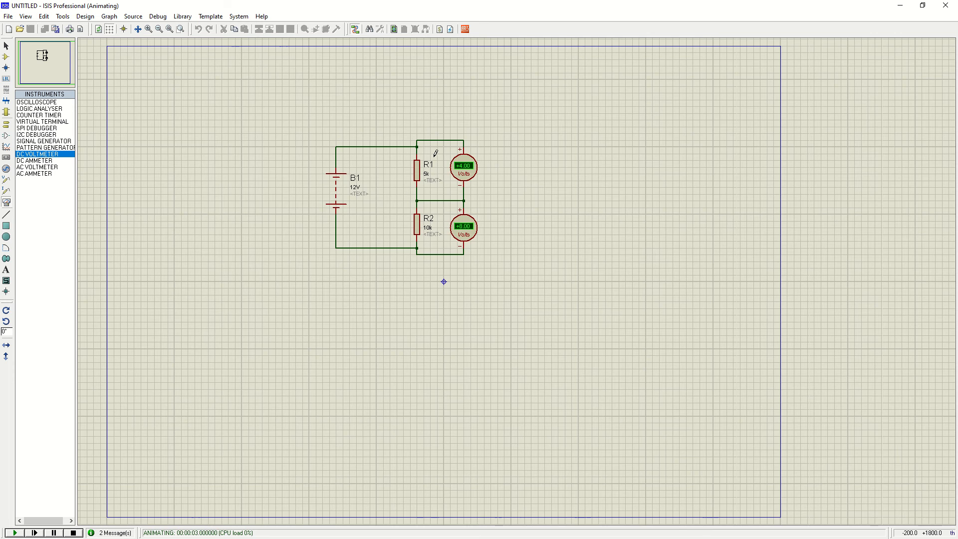
scroll(434, 152, "up", 1)
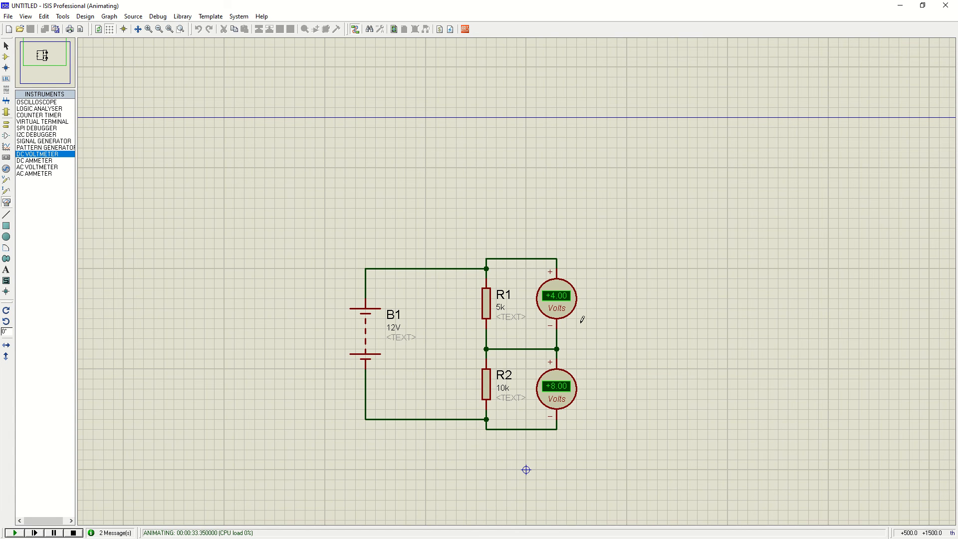
left_click(504, 394)
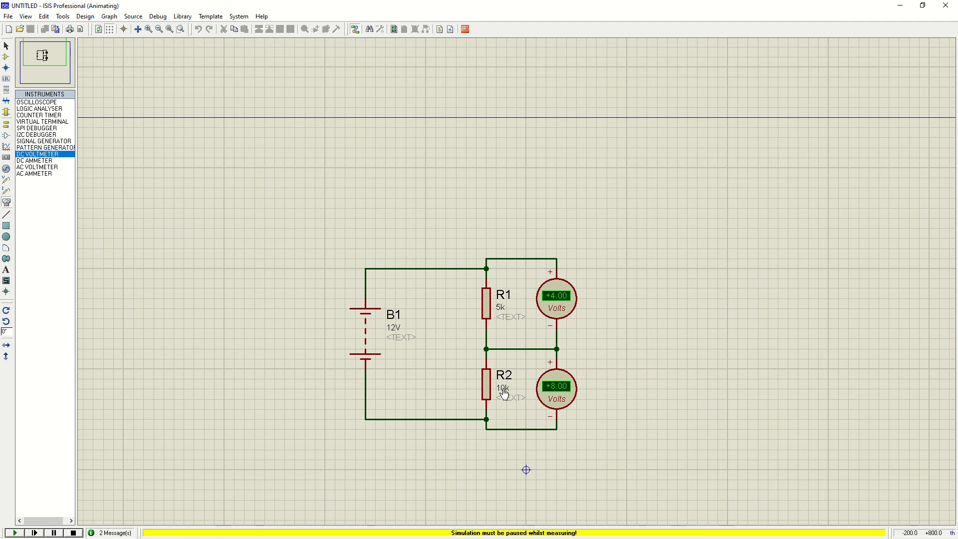
left_click(73, 532)
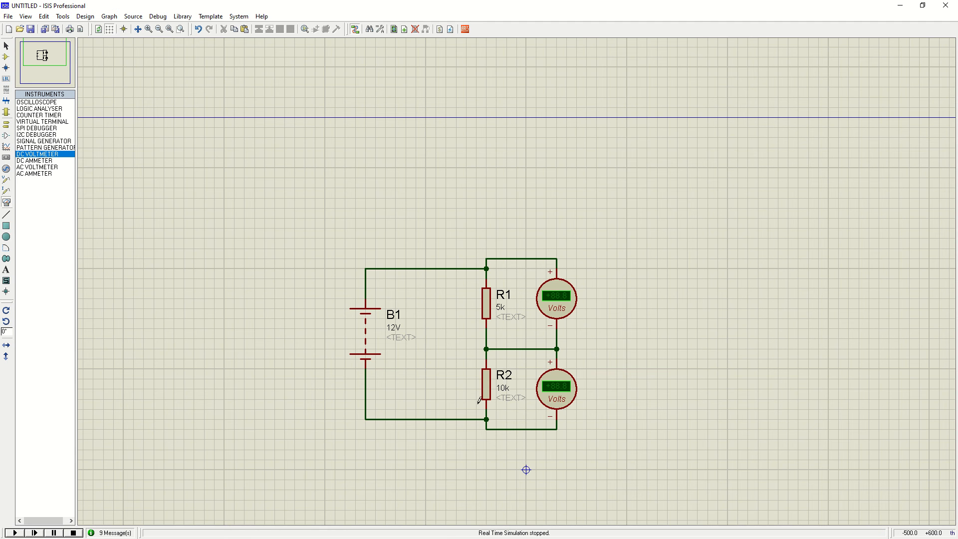
Set R2's value to 11k, then run the simulation to read both voltmeters and stop it
double_click(503, 391)
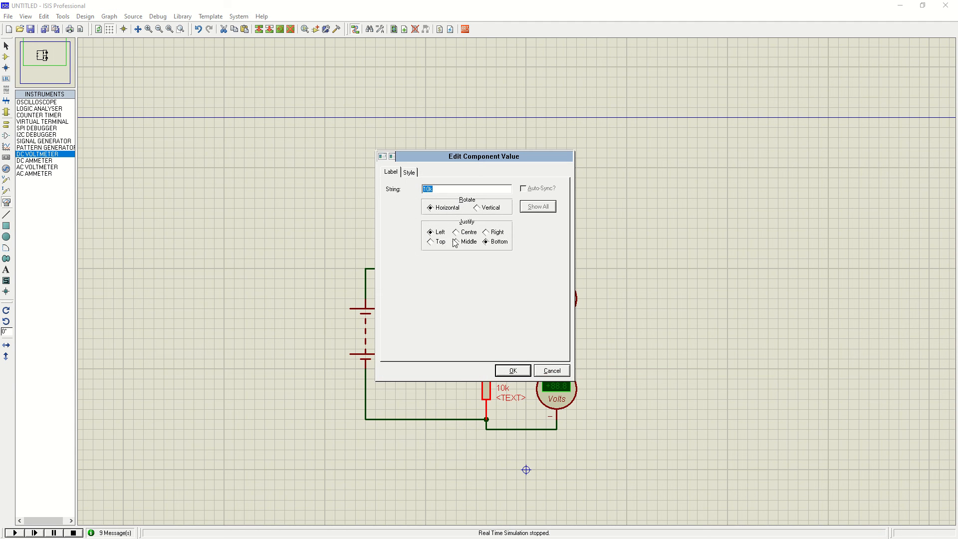
left_click(455, 188)
type("1")
key("Return")
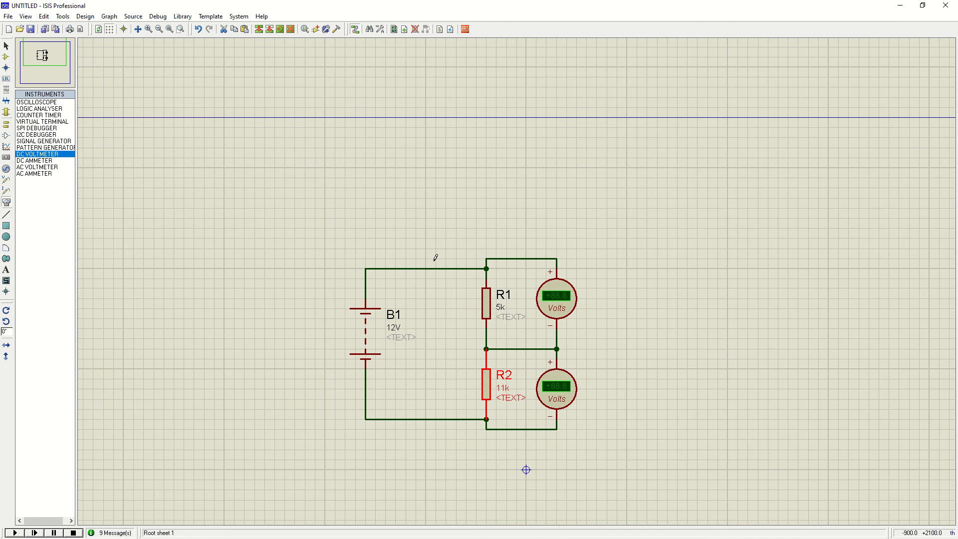
left_click(15, 532)
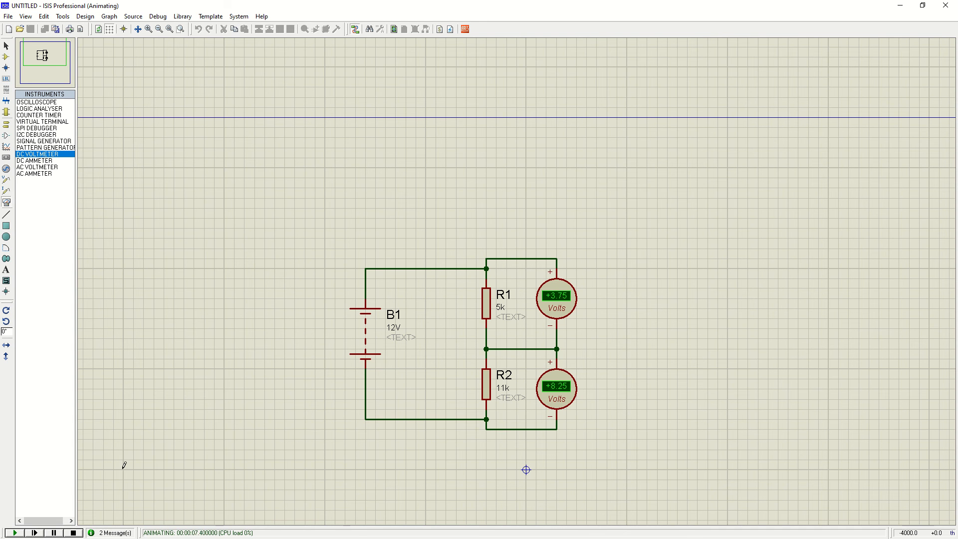
left_click(73, 532)
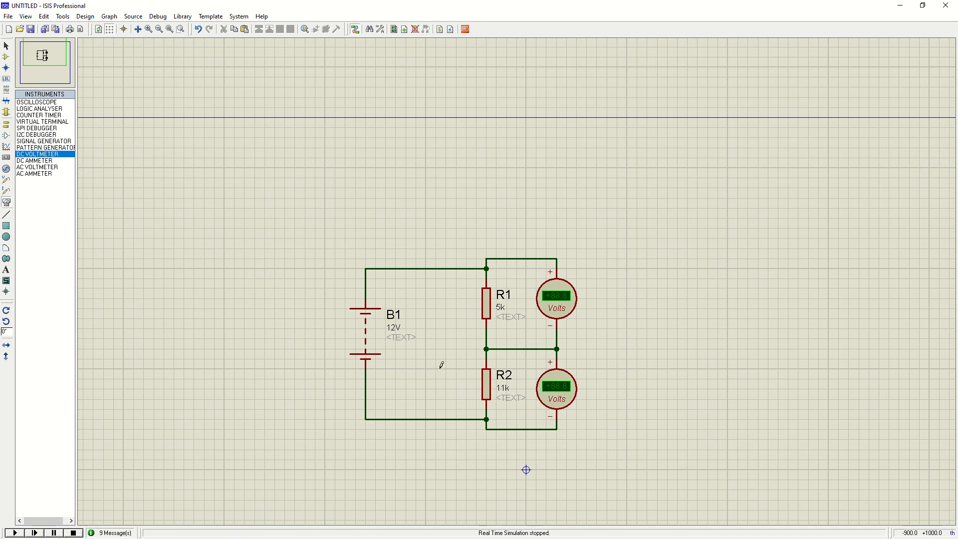
Set R2's value to 12k, then run the simulation to read both voltmeters and stop it
double_click(501, 388)
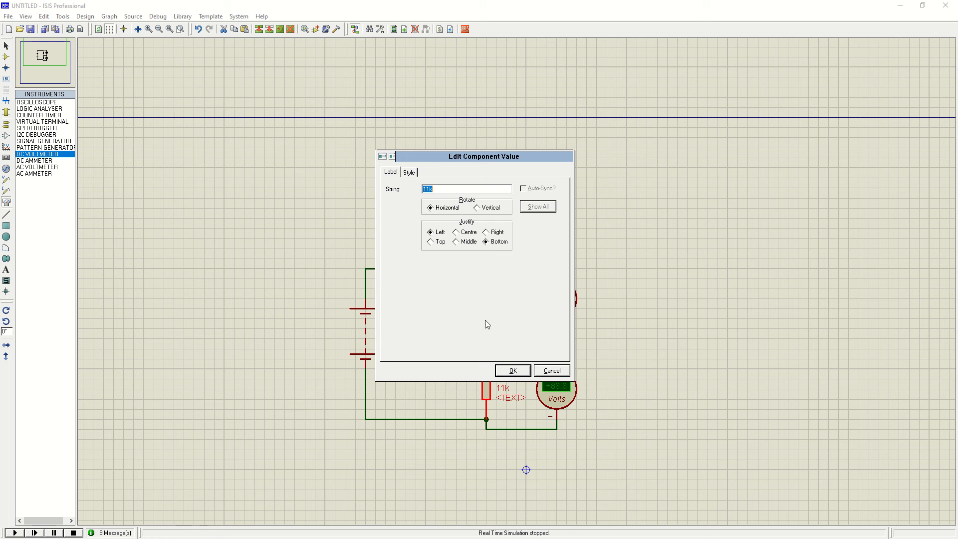
left_click(425, 189)
key("Return")
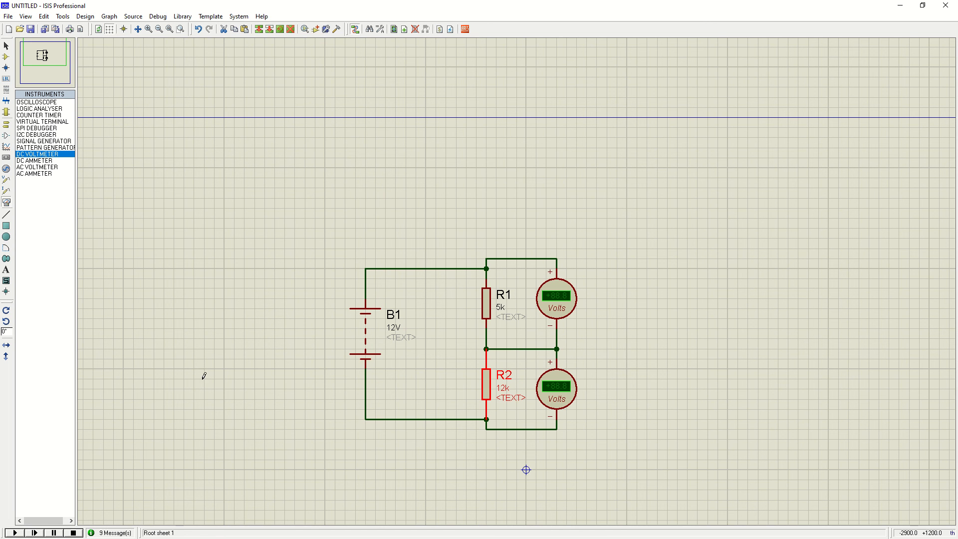
left_click(15, 532)
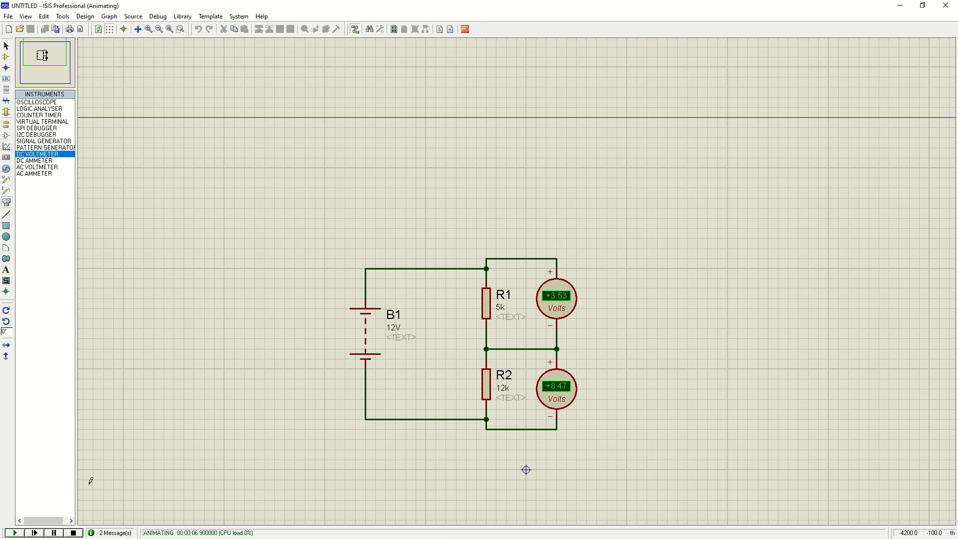
left_click(73, 533)
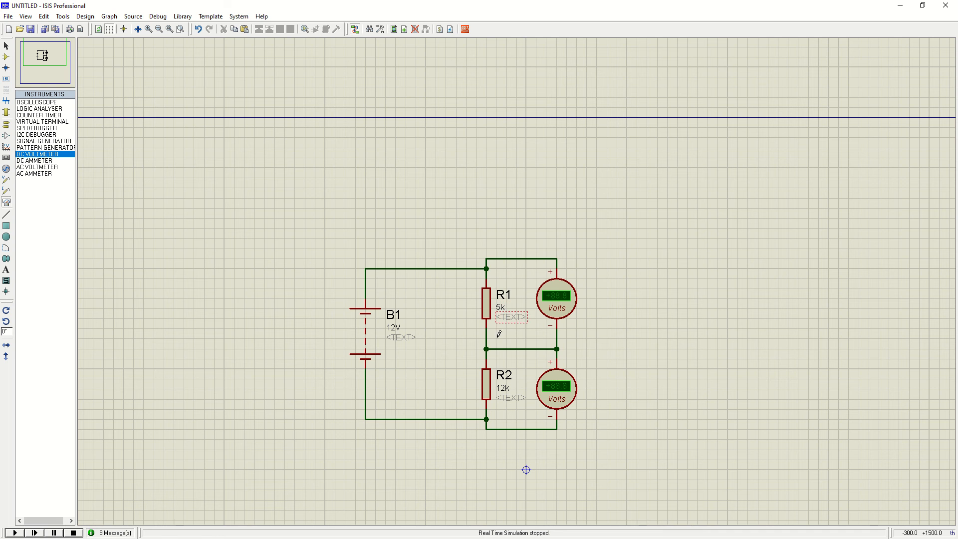
Set R2's value to 13k, then run the simulation to read both voltmeters and stop it
double_click(502, 389)
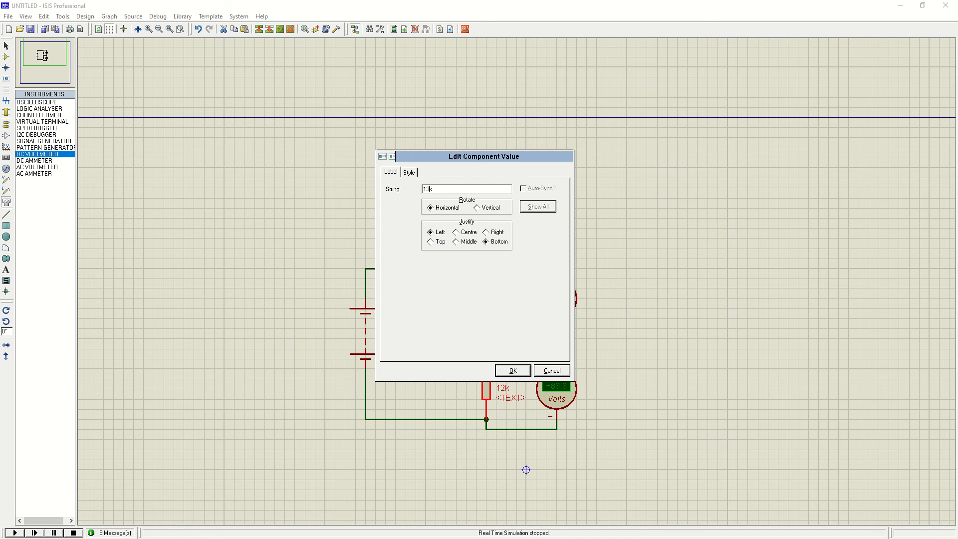
type("13k")
key("Return")
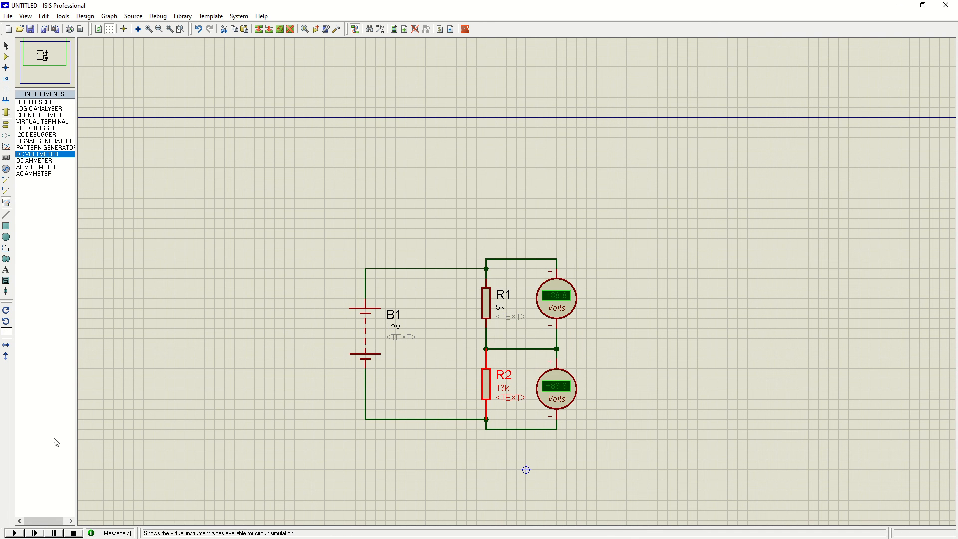
left_click(12, 534)
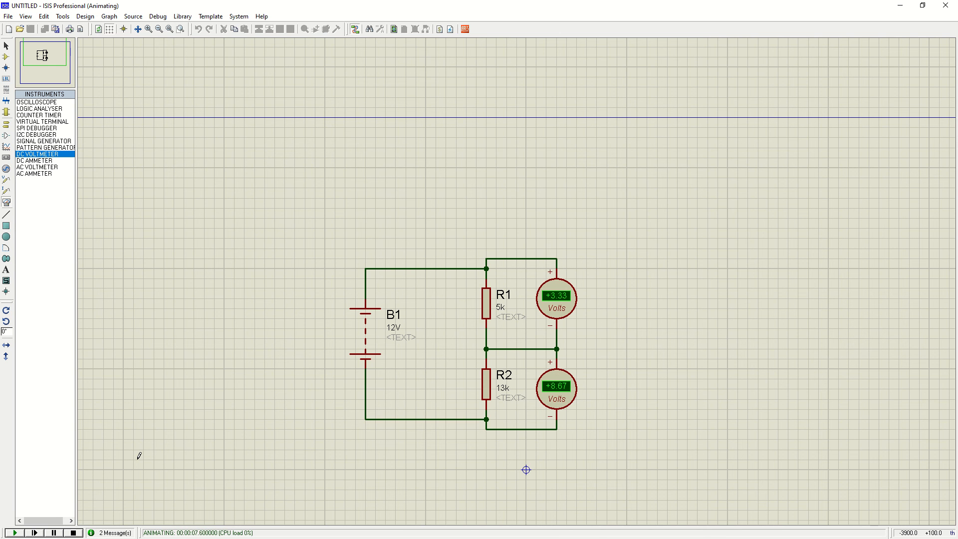
left_click(74, 533)
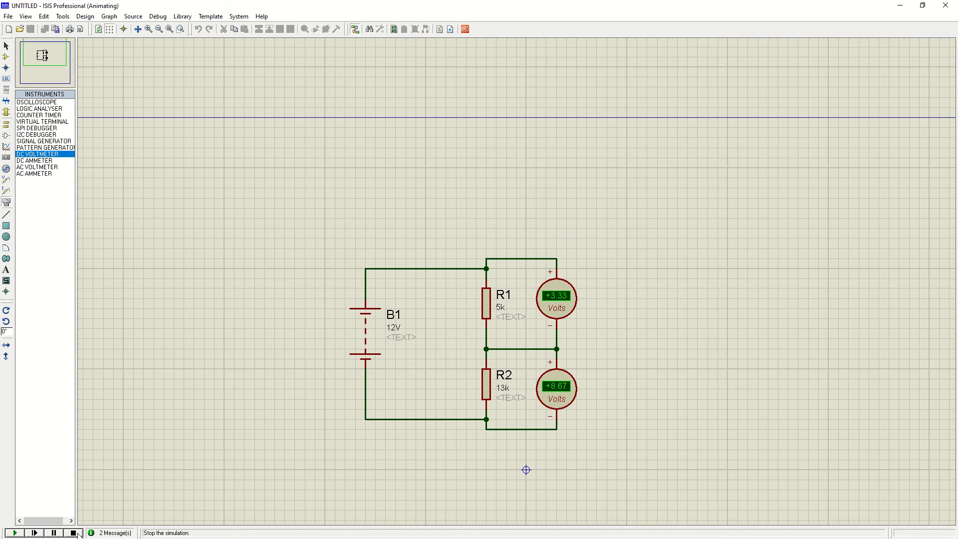
Set R2's value to 17k and start the simulation to read both voltmeters
double_click(502, 387)
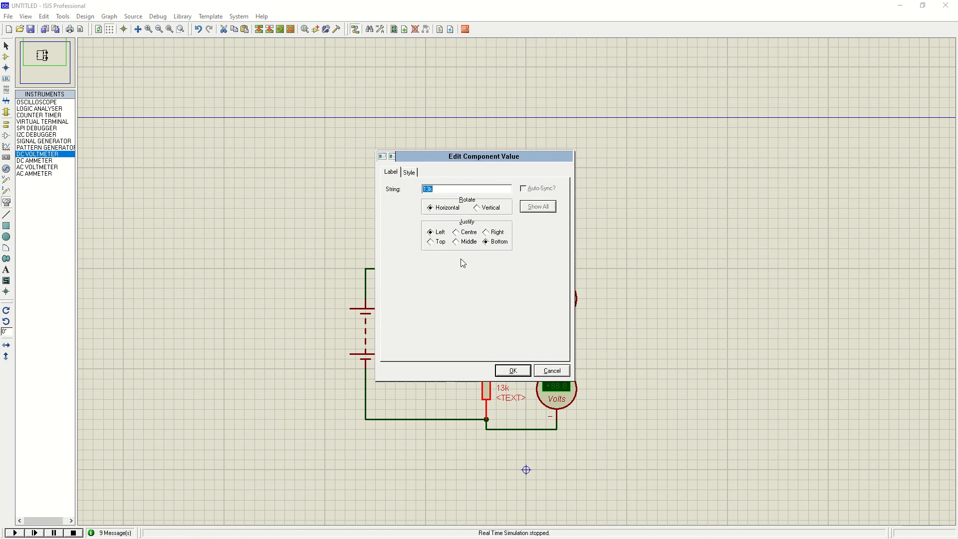
left_click(430, 188)
left_click(513, 370)
left_click(15, 533)
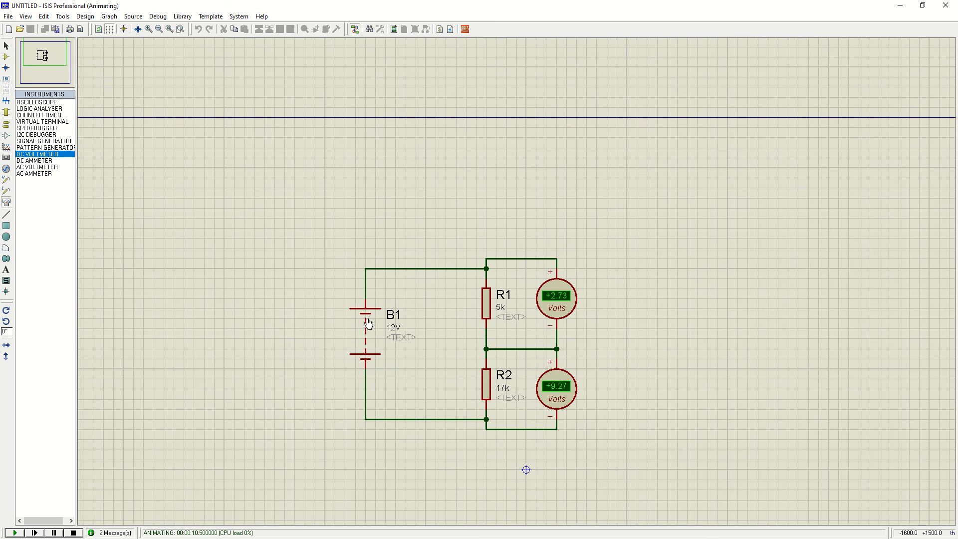
scroll(368, 324, "down", 3)
scroll(454, 302, "up", 3)
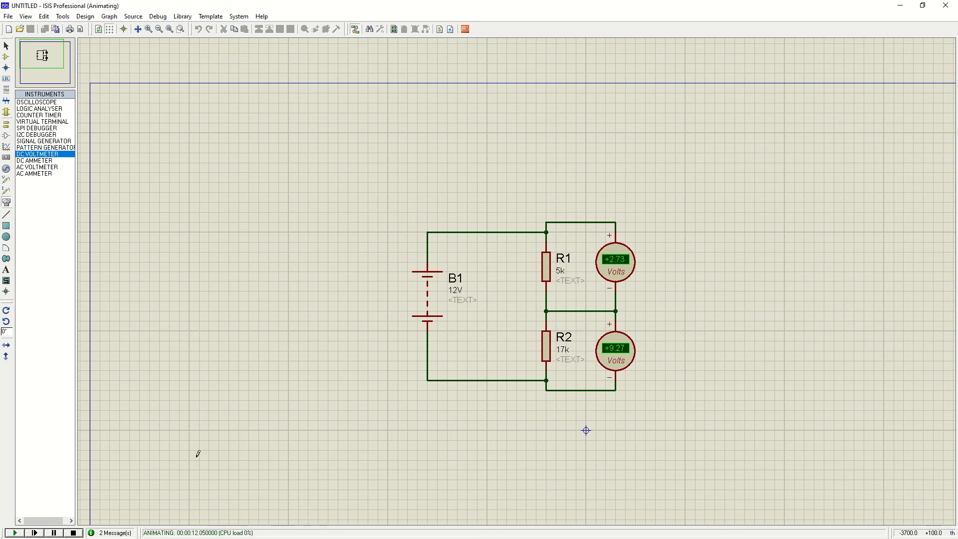
Switch to the Excel workbook "kalkulasi rumus pembagi tegangan" beside the running simulation and set Vin to 12 Volt
key("super")
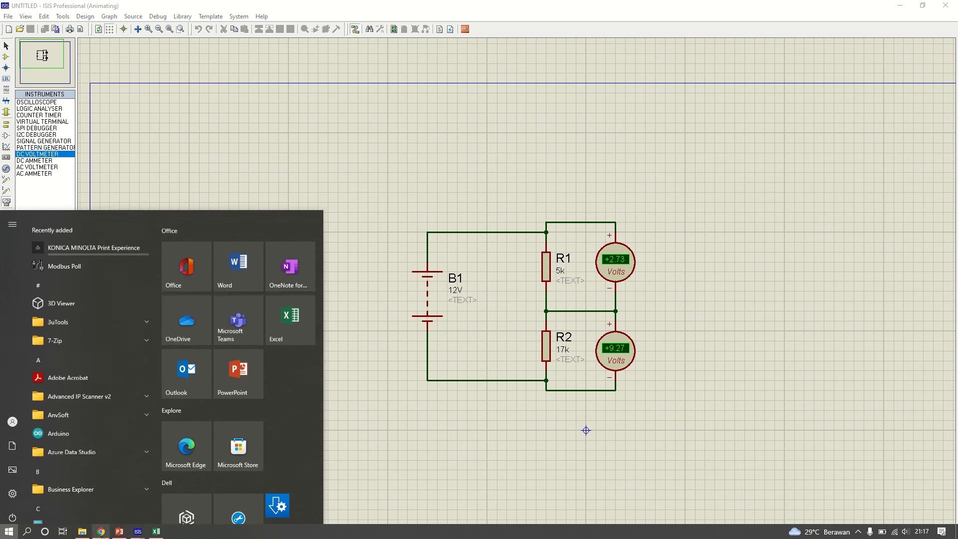
left_click(156, 531)
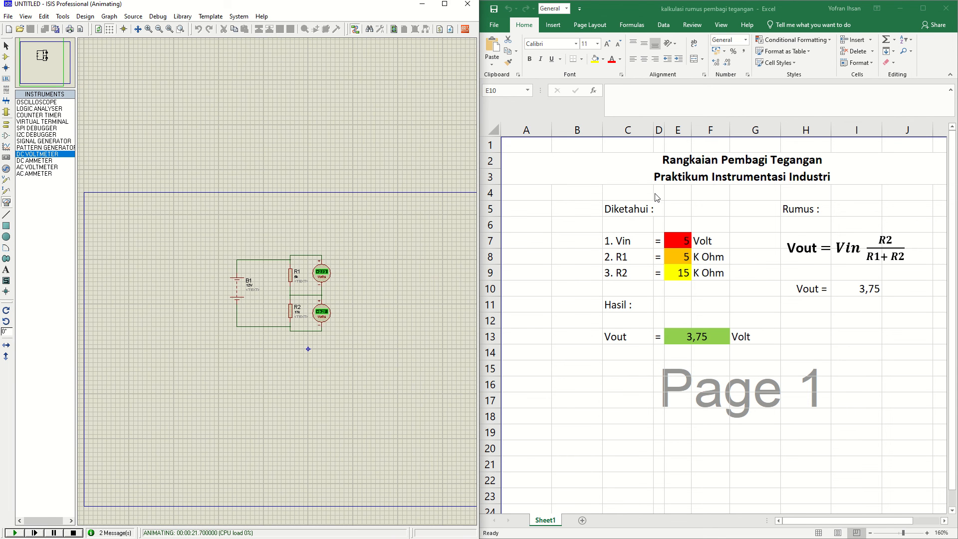
left_click(660, 243)
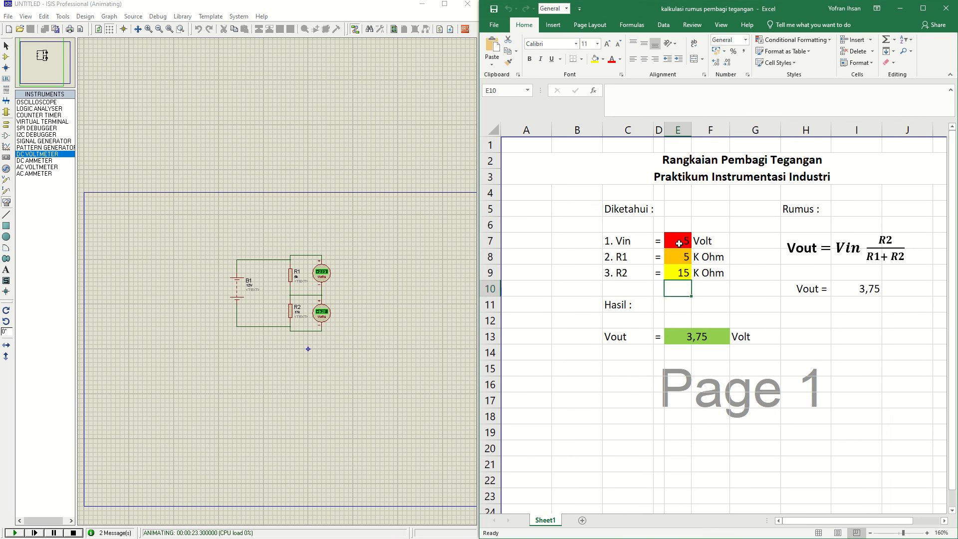
left_click(682, 238)
left_click(627, 102)
key("BackSpace")
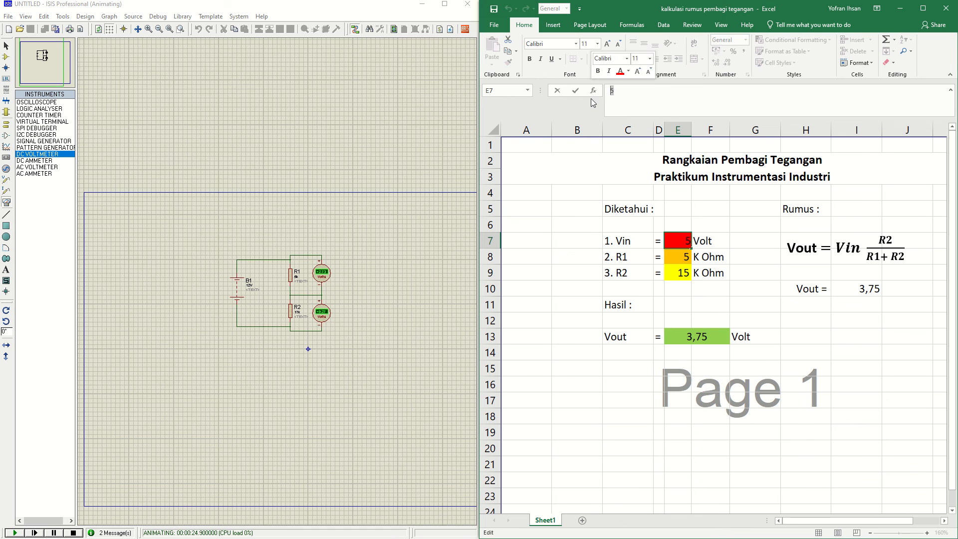
type("12")
key("Return")
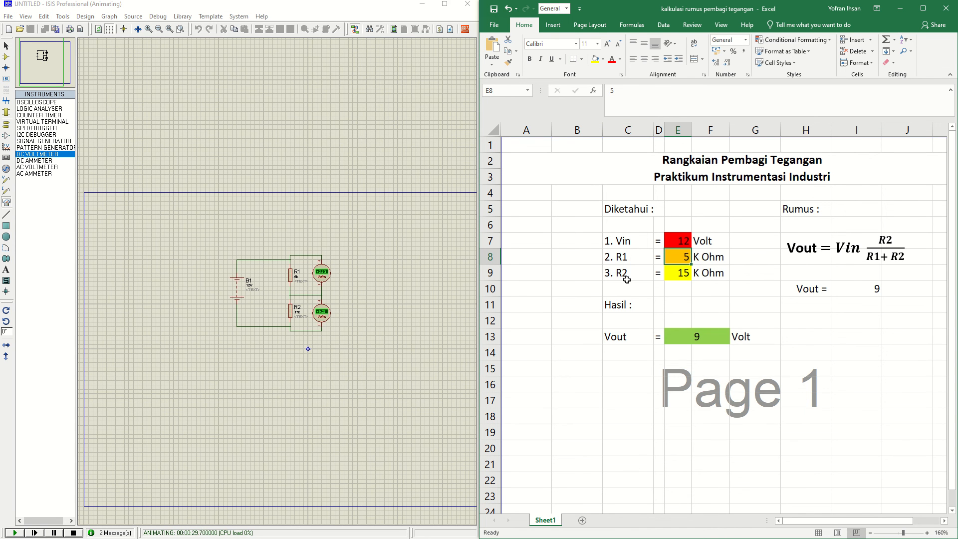
Set R2 to 10 K Ohm in the Excel sheet's list of known values to recalculate Vout
left_click(668, 272)
left_click(633, 102)
key("BackSpace")
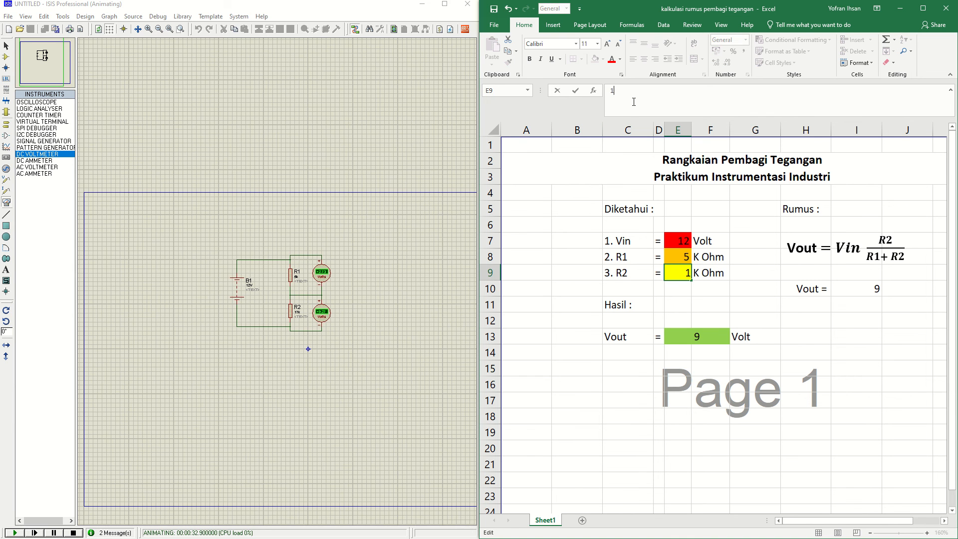
type("0")
key("Return")
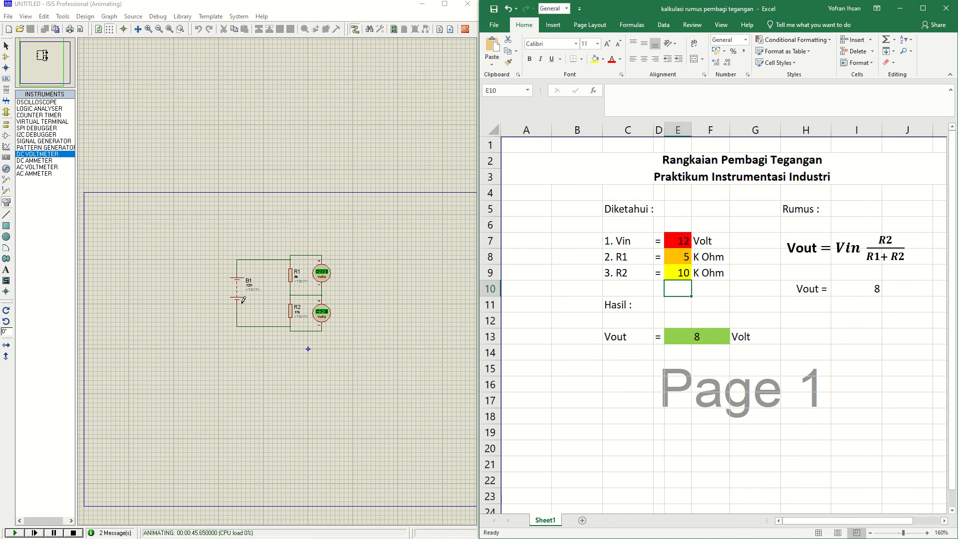
In Proteus ISIS, set the schematic's R2 value to 10k and rerun the simulation to compare its voltmeter reading with Excel's Vout
left_click(212, 350)
scroll(212, 349, "up", 2)
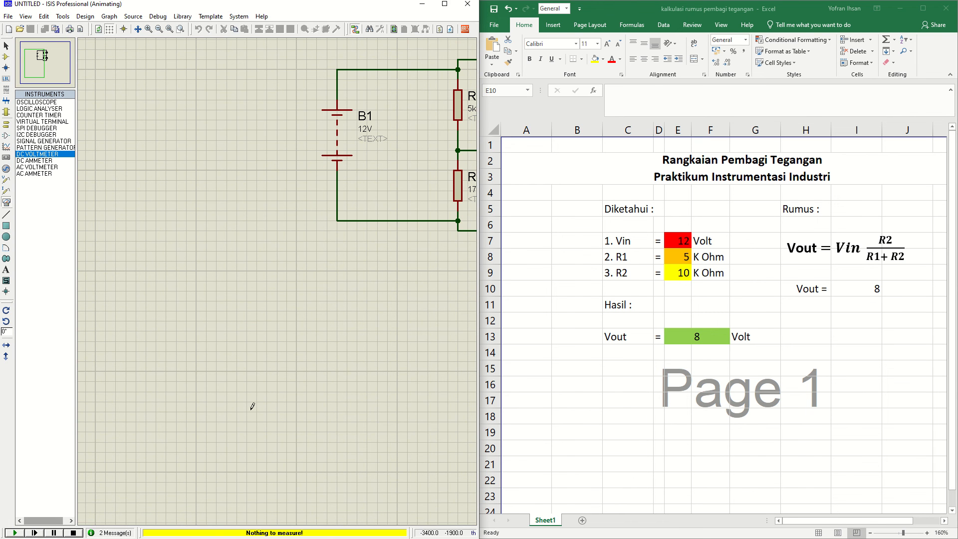
scroll(389, 281, "down", 2)
scroll(299, 359, "up", 3)
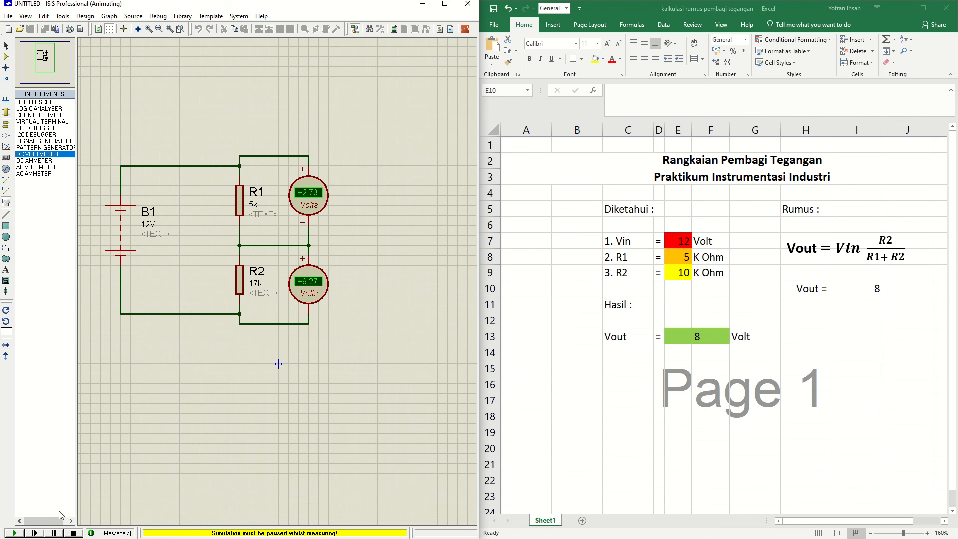
left_click(78, 533)
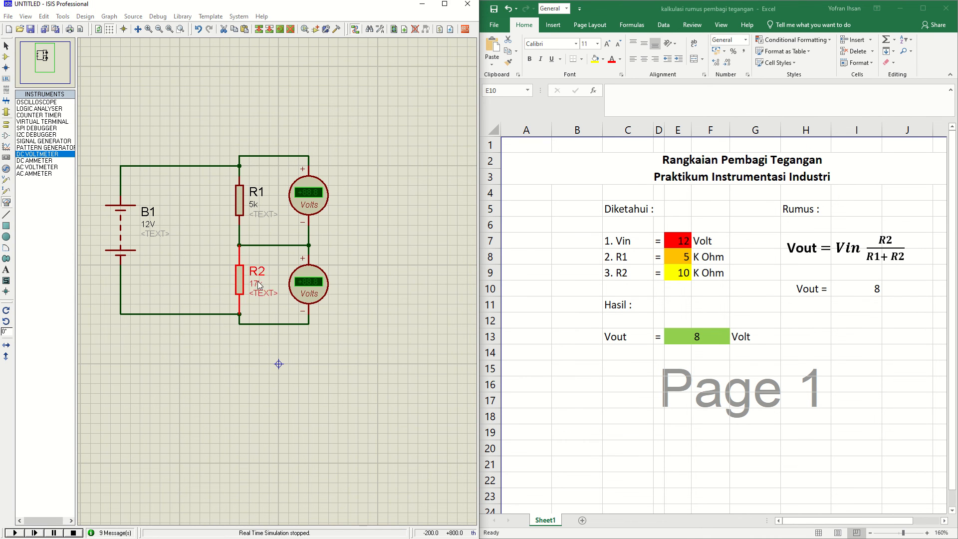
double_click(256, 284)
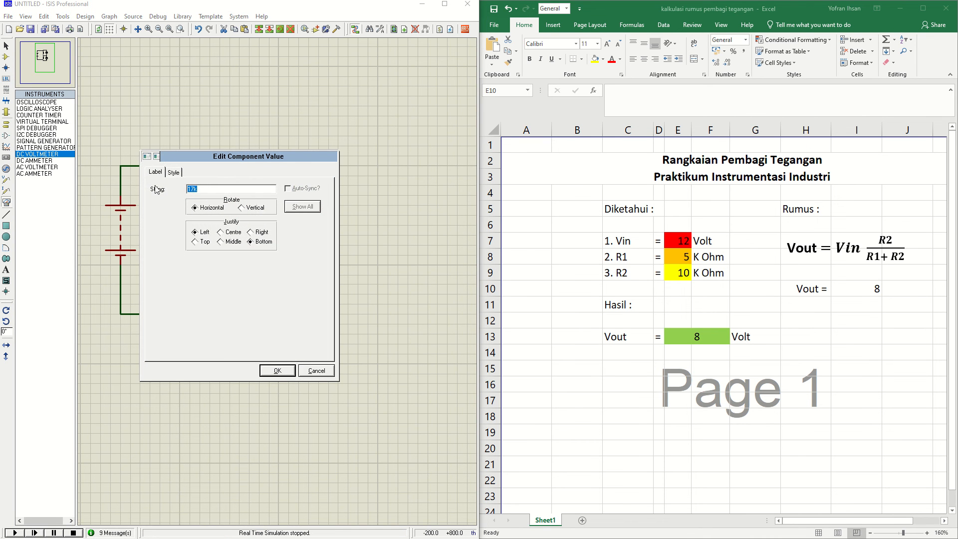
type("10")
key("Return")
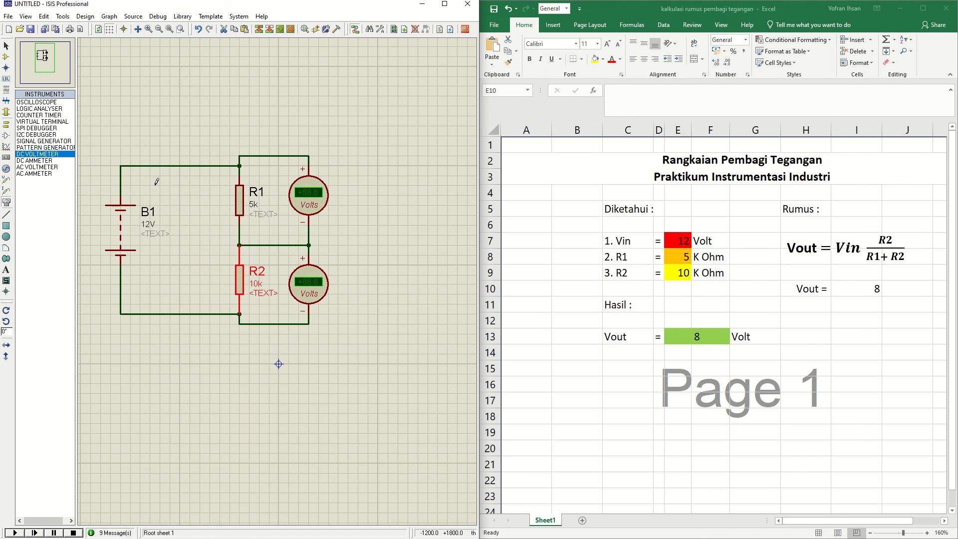
left_click(15, 532)
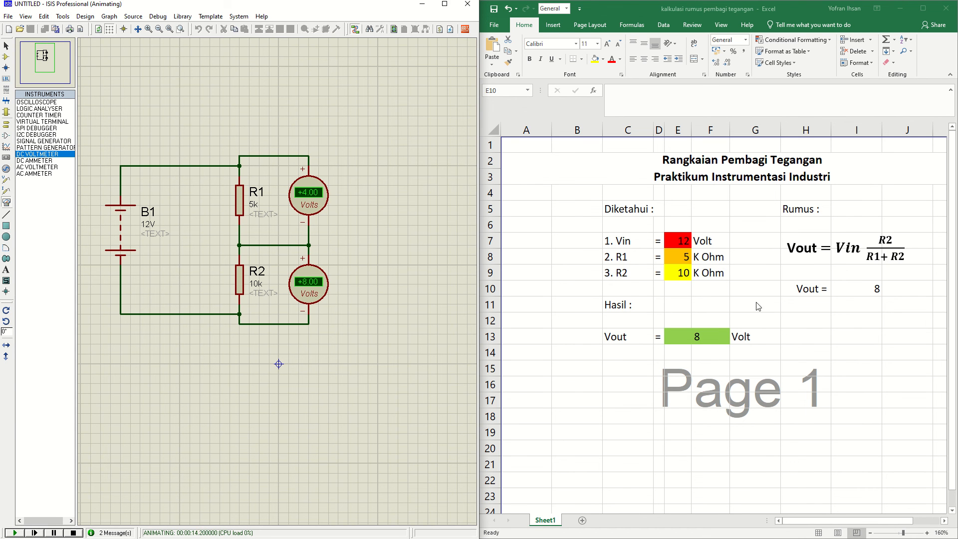
scroll(757, 305, "down", 1)
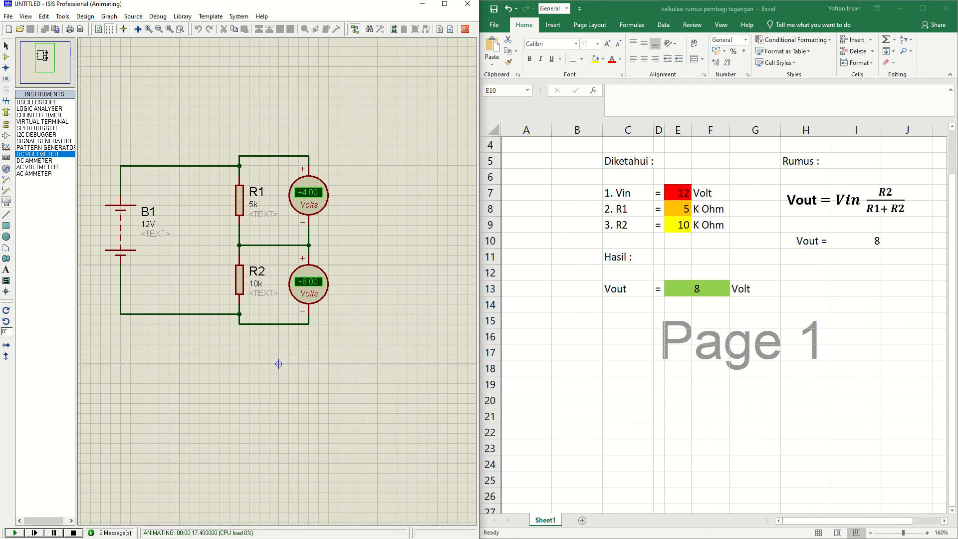
key("super")
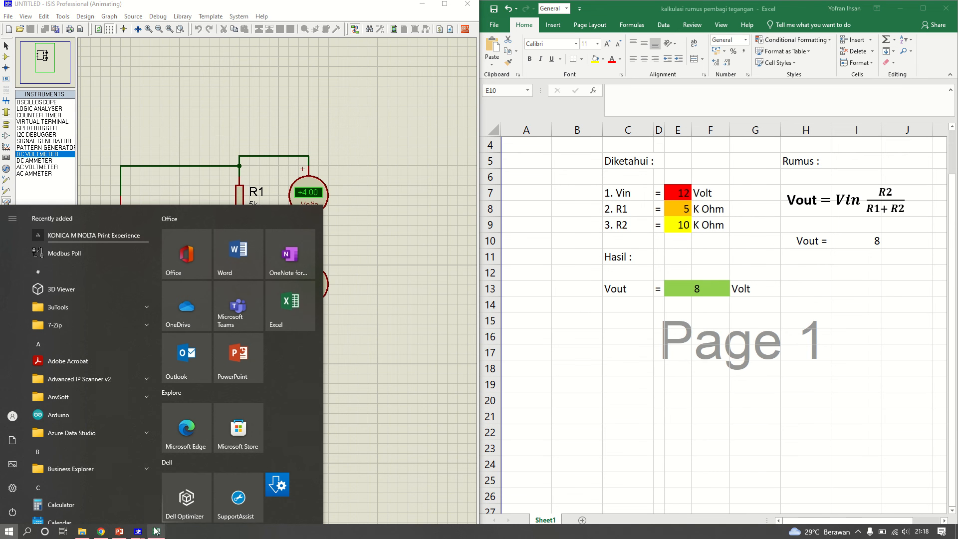
key("super")
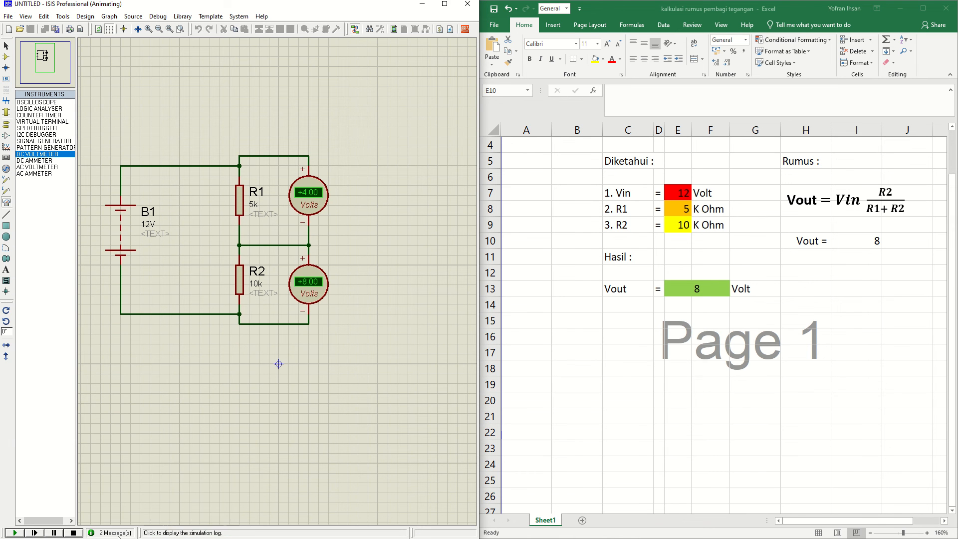
key("super")
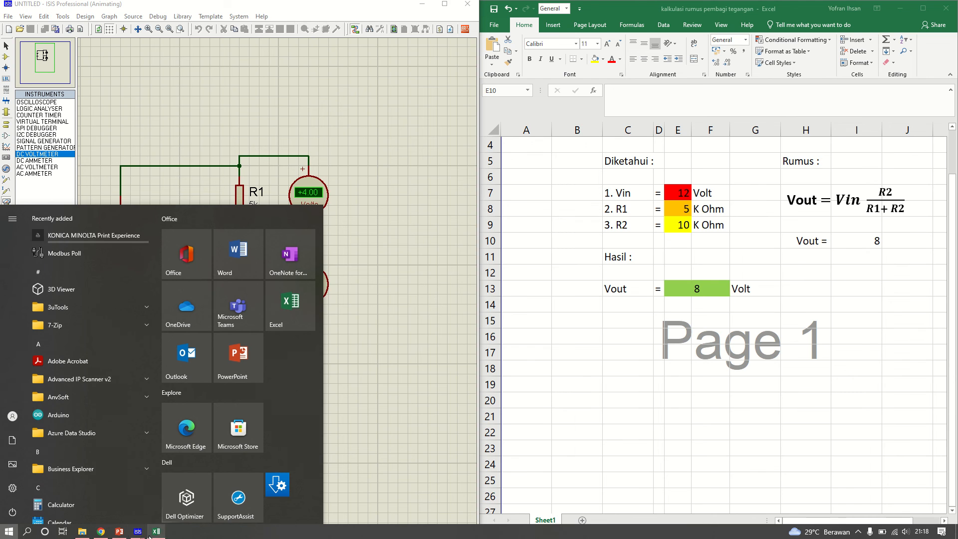
left_click(122, 533)
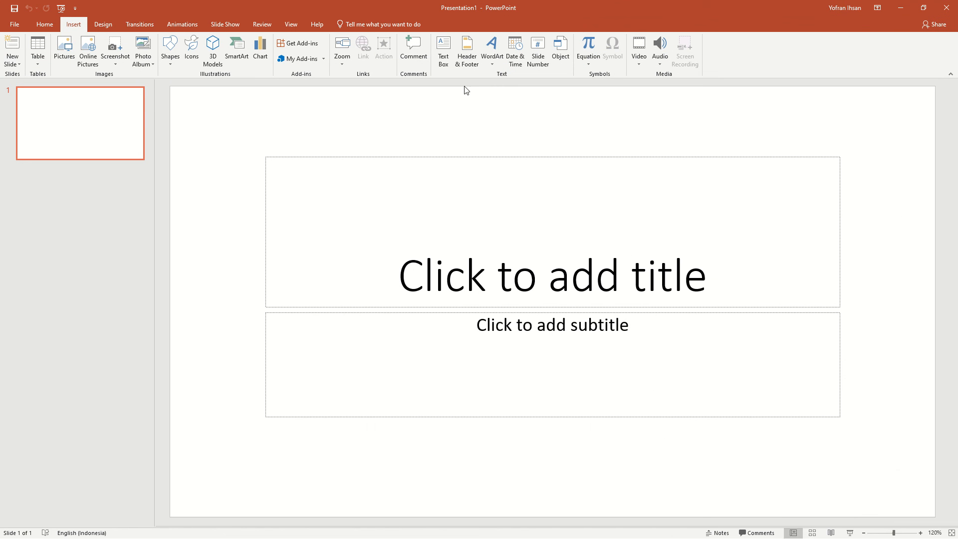
left_click(638, 55)
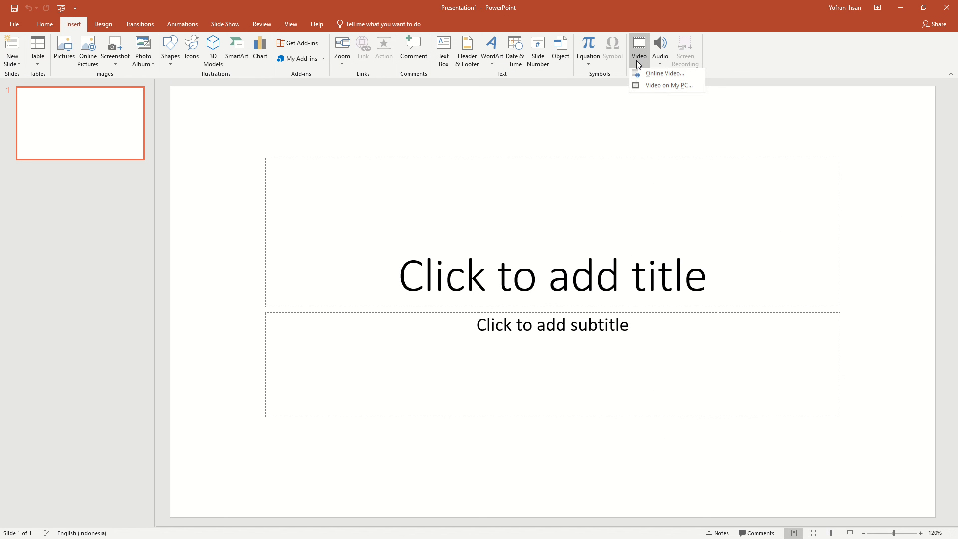